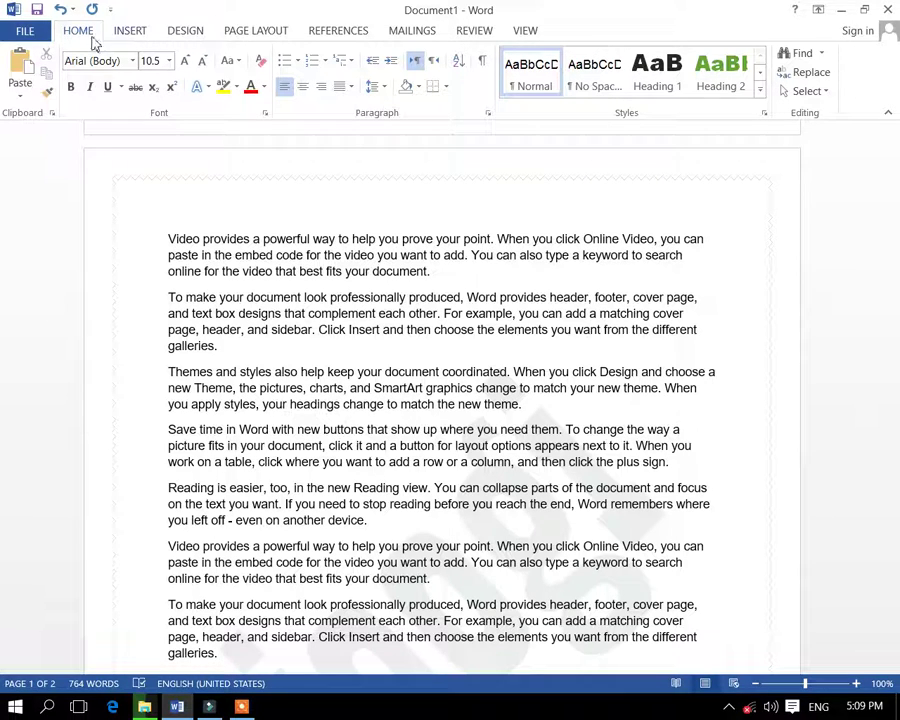
# Apply the Normal margin preset, 1 inch on all sides, to the document
pyautogui.click(144, 35)
pyautogui.click(184, 34)
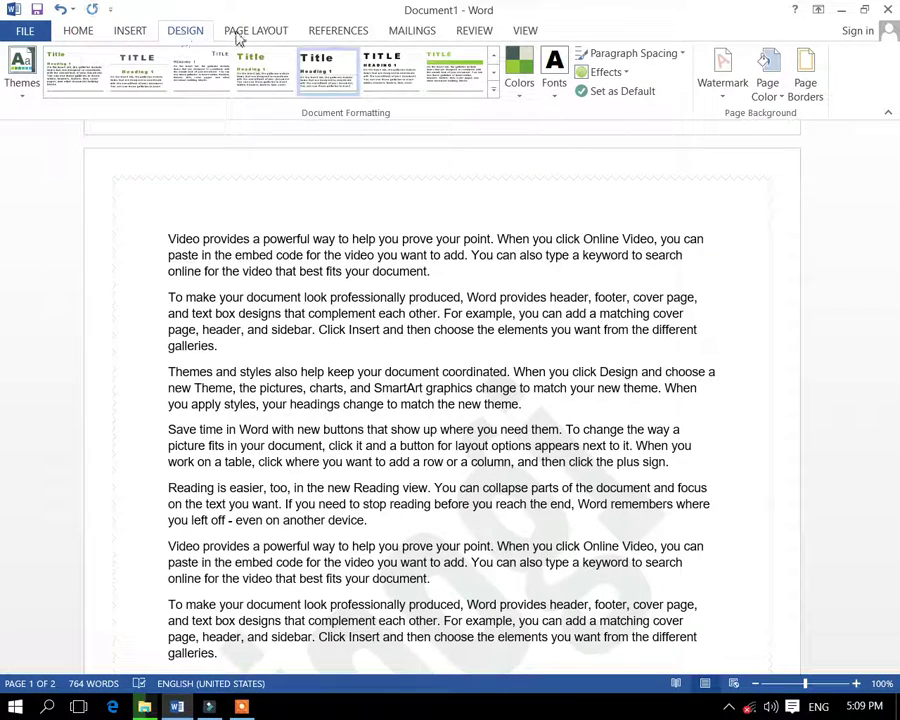
pyautogui.click(258, 34)
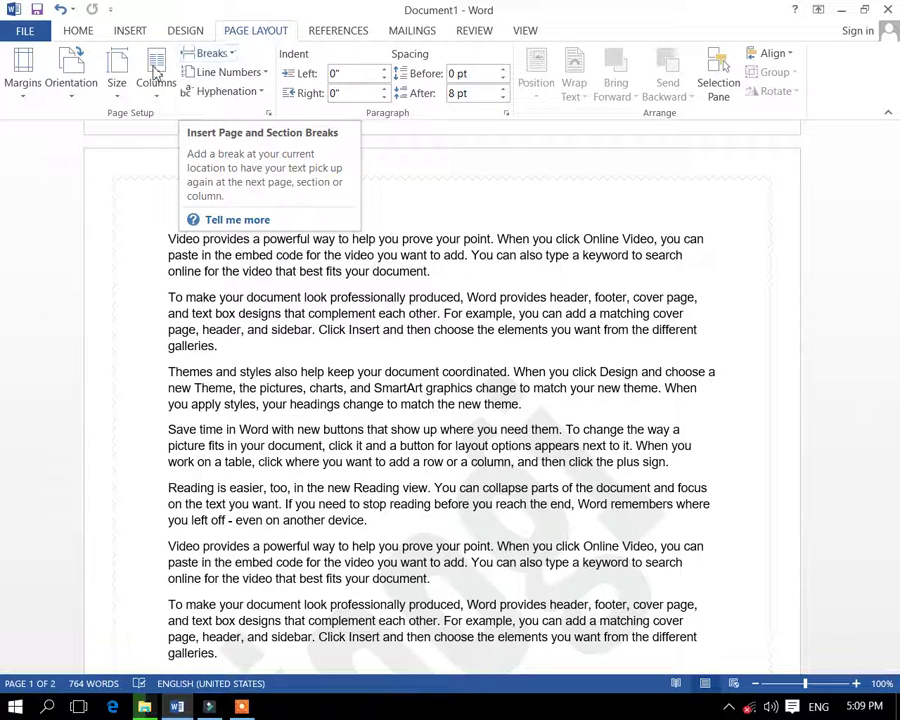
pyautogui.click(33, 88)
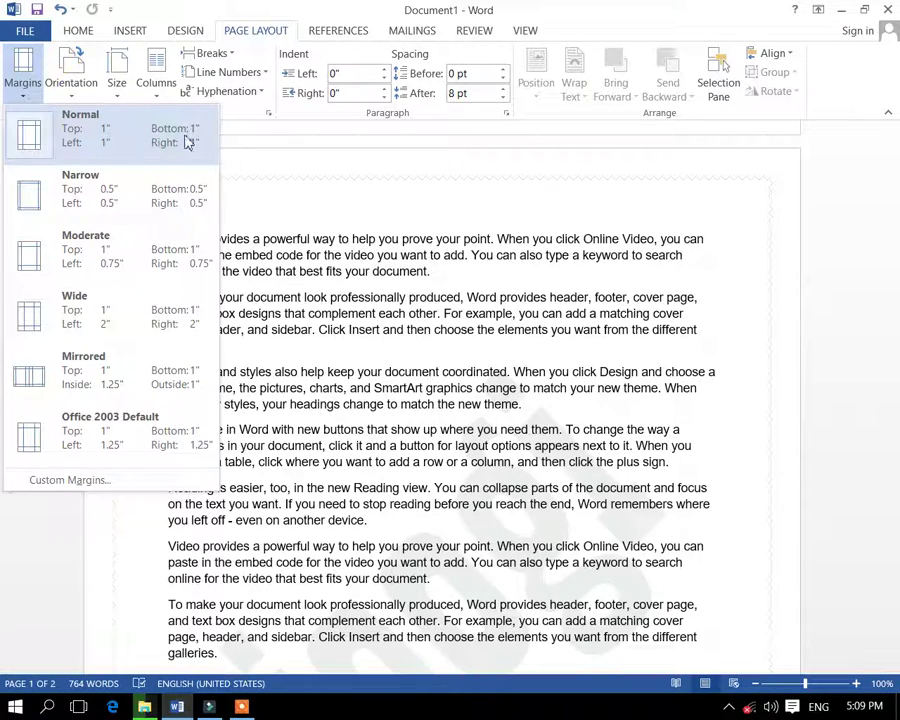
pyautogui.click(123, 147)
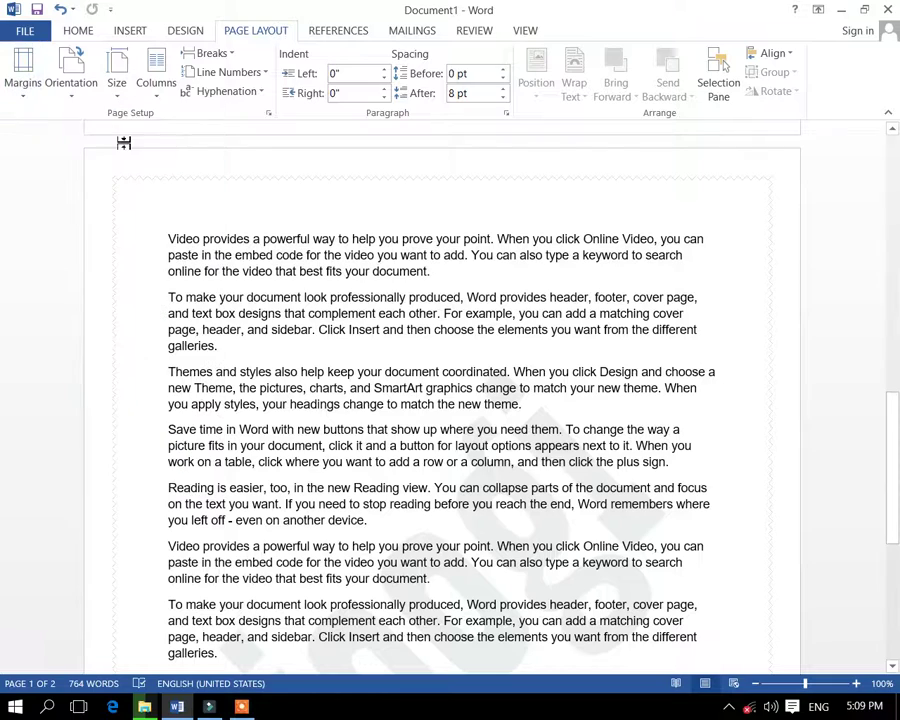
# Apply the Narrow margin preset, 0.5 inch on all sides, to the document
pyautogui.click(30, 80)
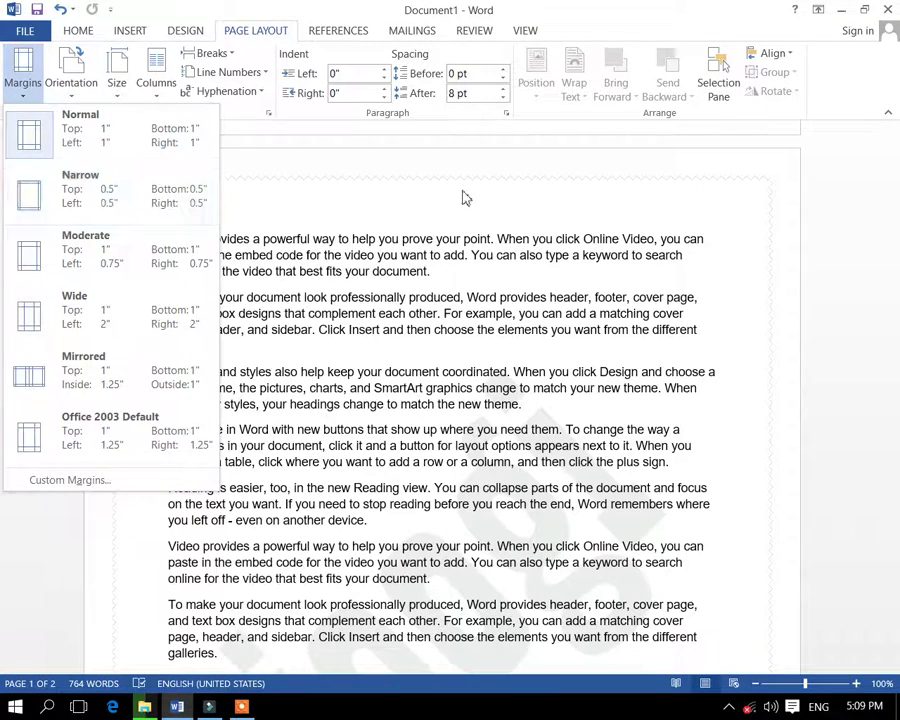
pyautogui.click(22, 90)
pyautogui.click(27, 89)
pyautogui.click(80, 205)
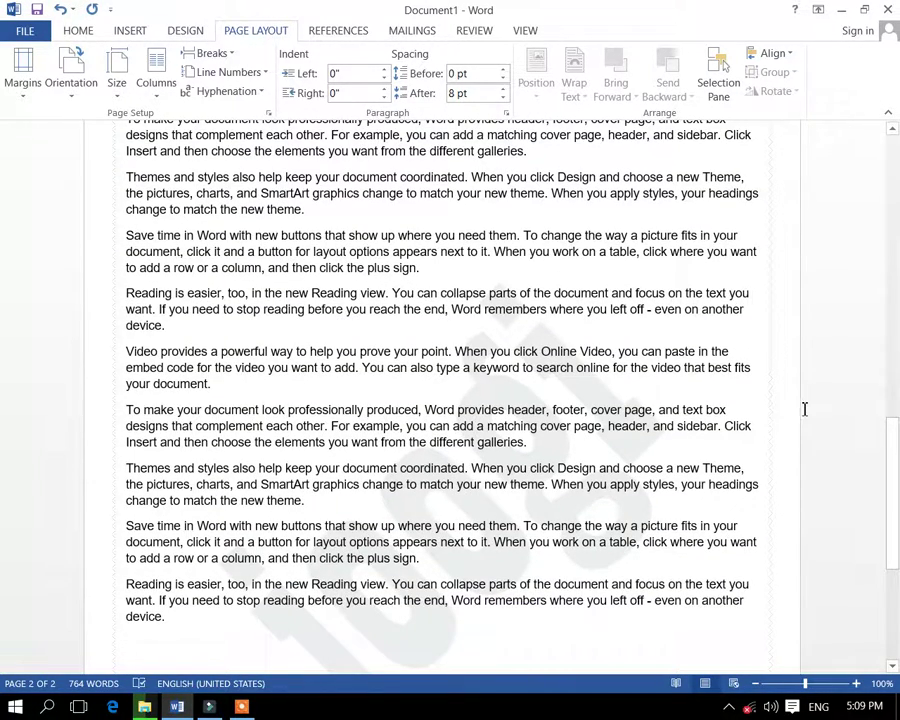
# Switch the page margins back to Normal, and reapply the Narrow preset to compare them
pyautogui.click(24, 92)
pyautogui.click(52, 150)
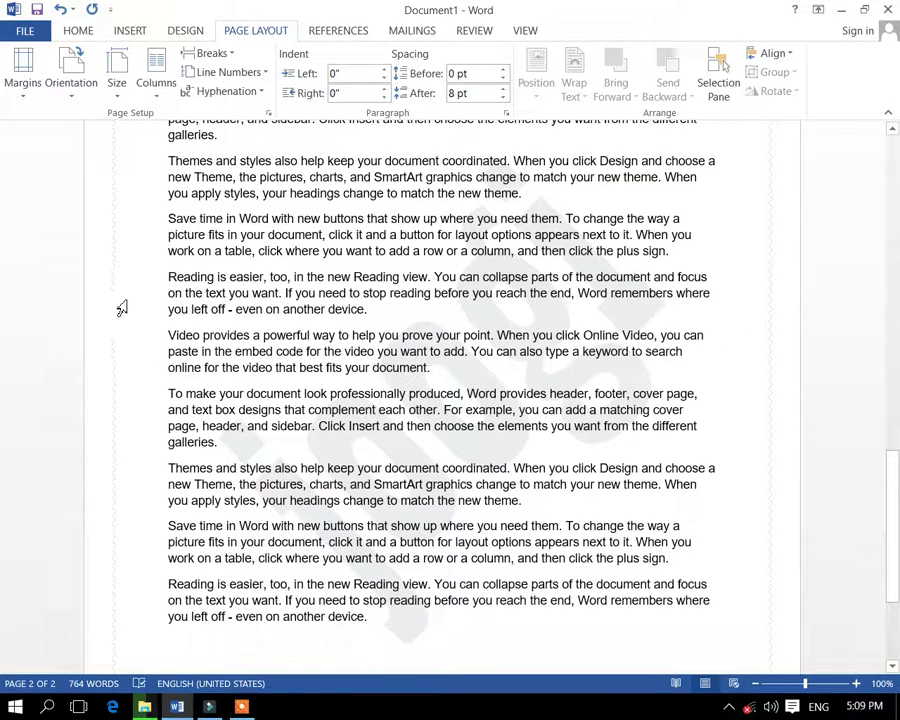
pyautogui.click(20, 76)
pyautogui.click(55, 185)
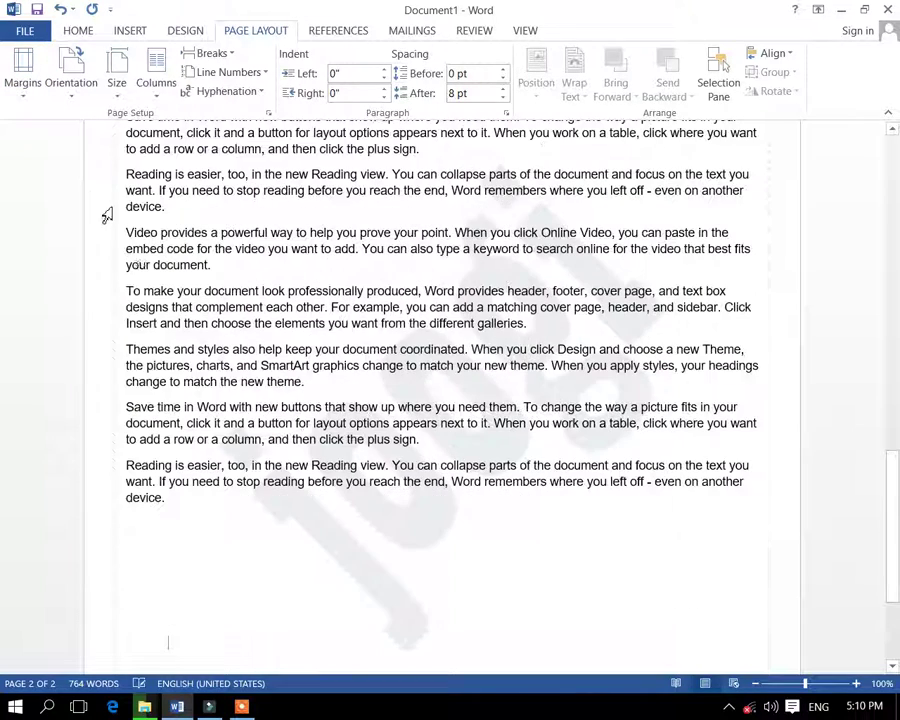
# Apply the Moderate margin preset with 0.75 inch side margins and check the text on both pages
pyautogui.click(24, 78)
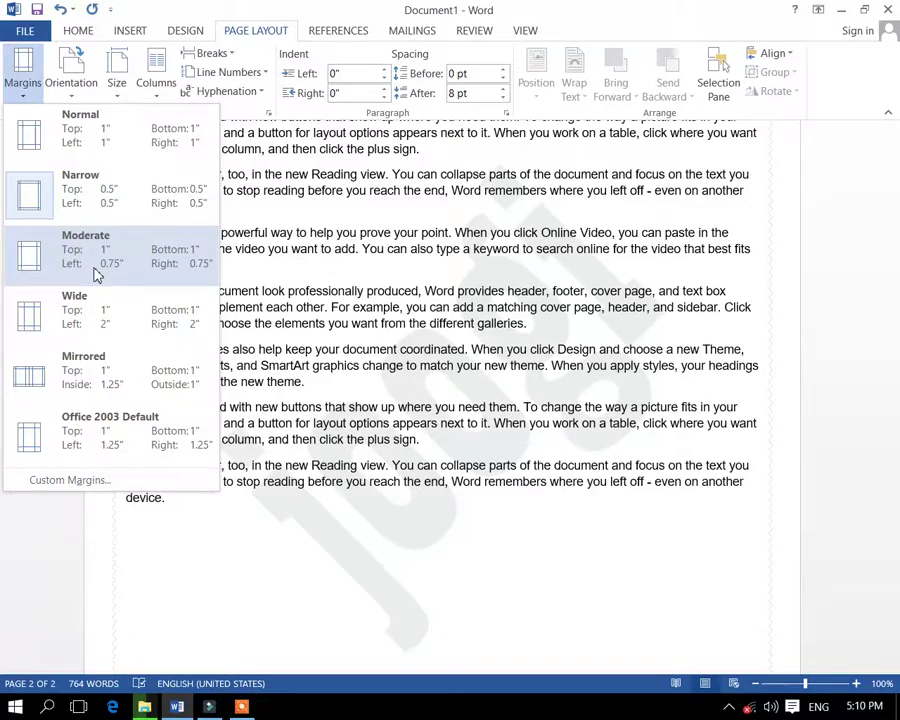
pyautogui.click(97, 274)
pyautogui.scroll(-3, 495, 298)
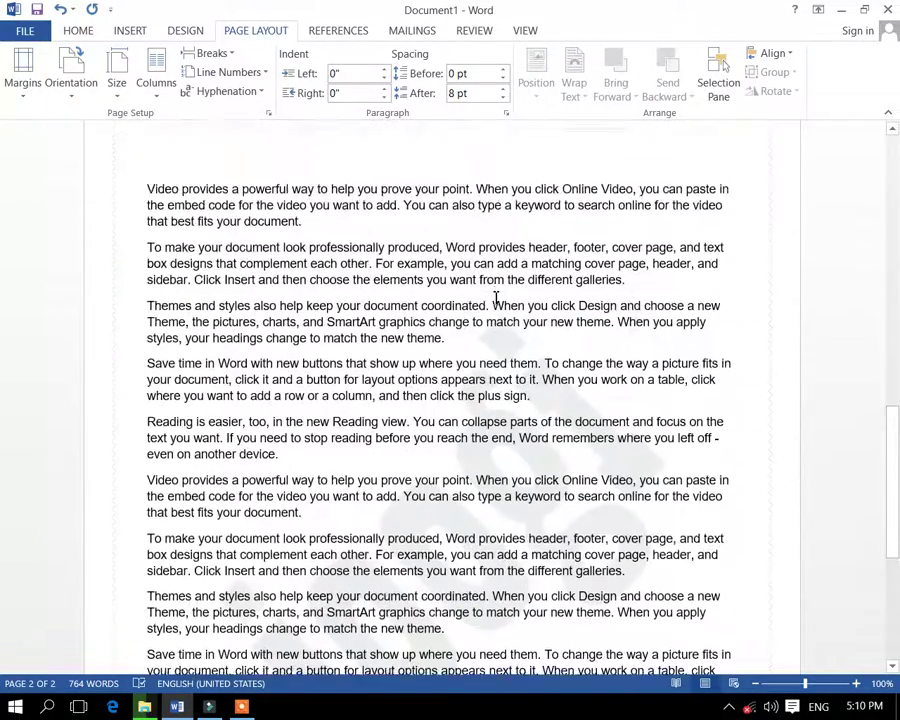
pyautogui.scroll(3, 493, 299)
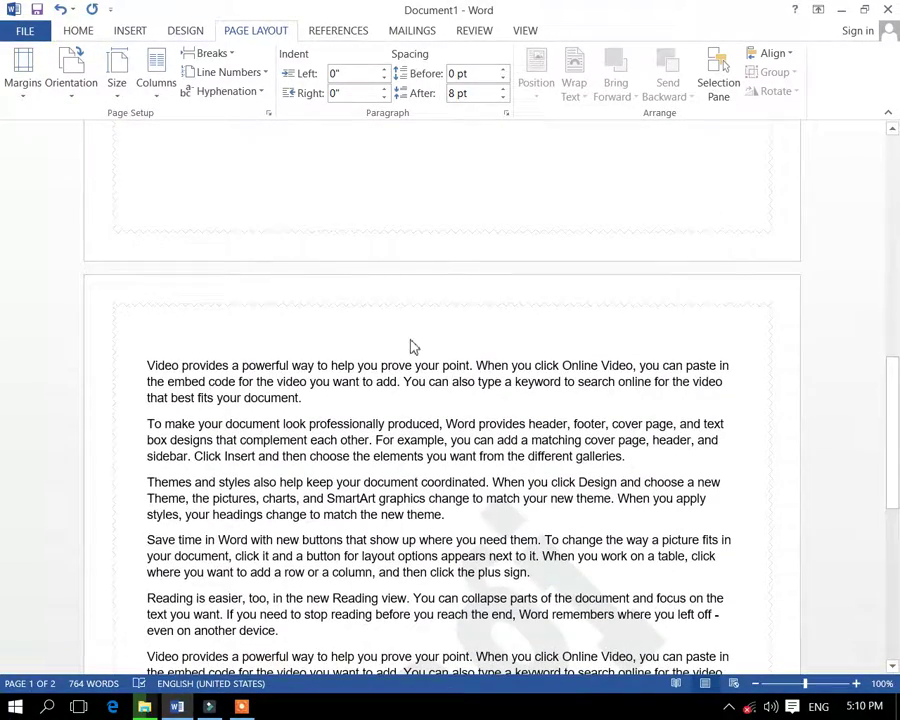
pyautogui.scroll(-5, 416, 327)
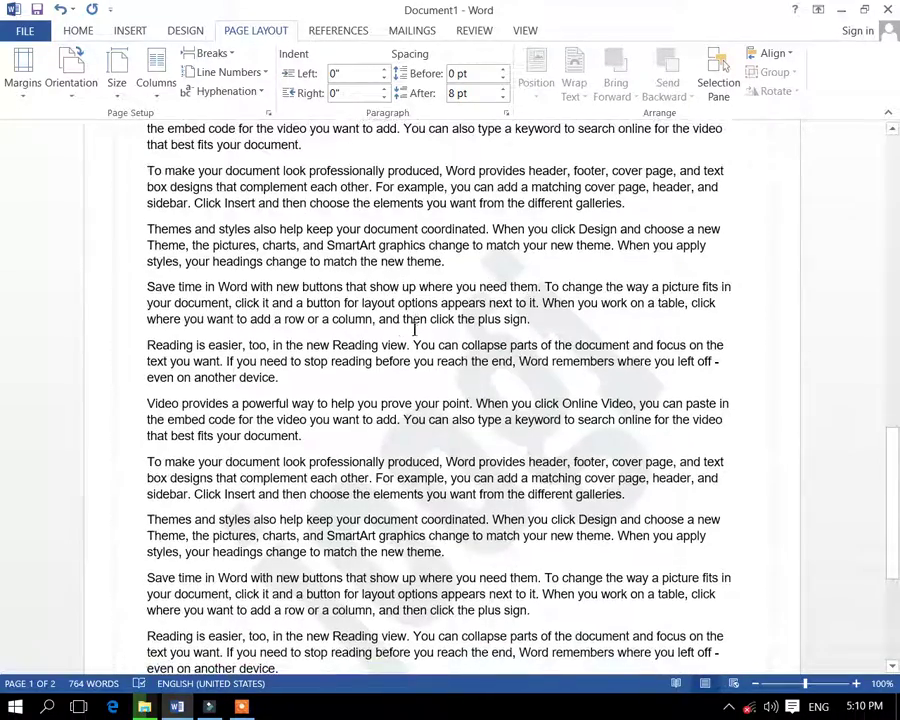
pyautogui.scroll(4, 416, 326)
# Try the Wide margin preset with 2 inch side margins, and switch the document to Mirrored margins
pyautogui.click(18, 88)
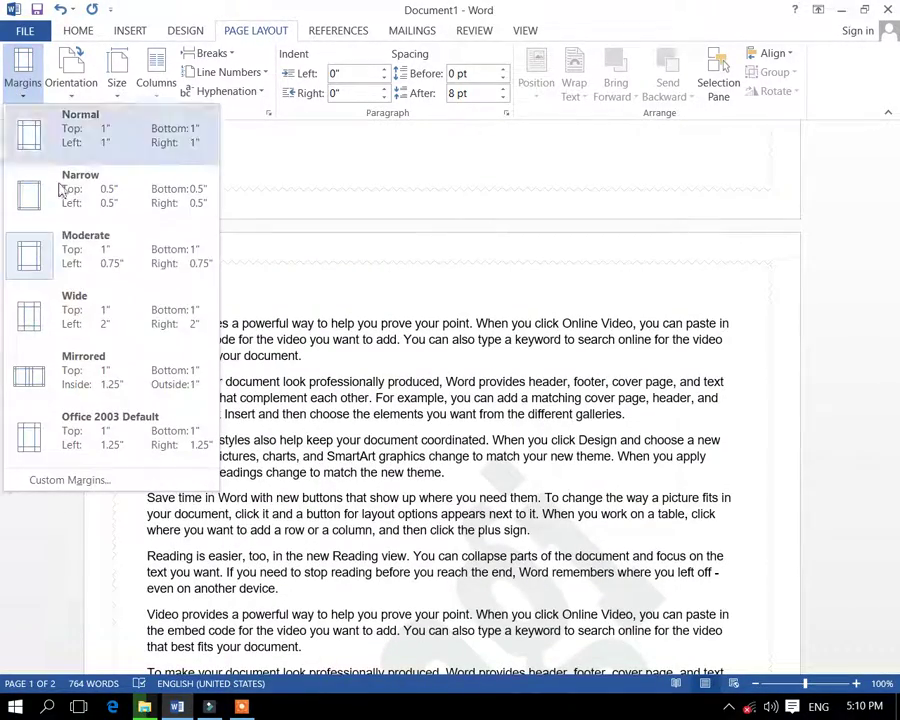
pyautogui.click(118, 320)
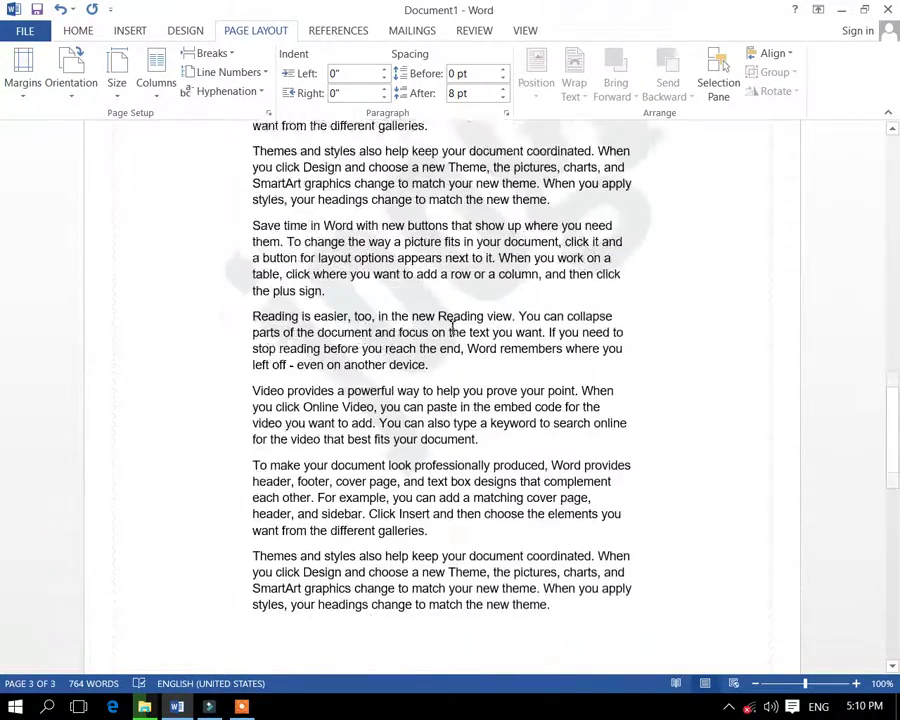
pyautogui.click(24, 90)
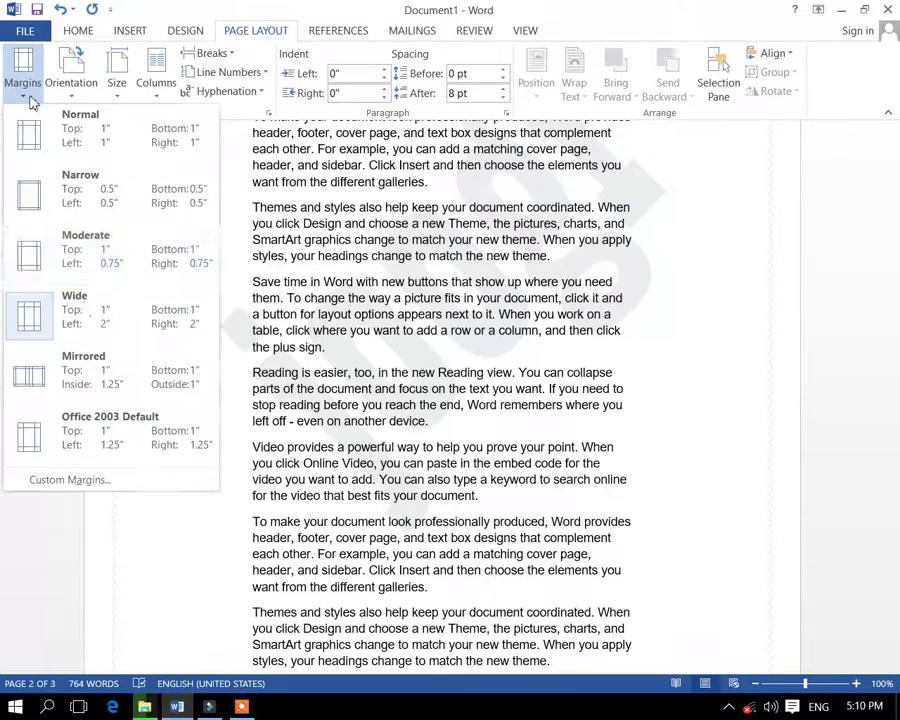
pyautogui.click(110, 397)
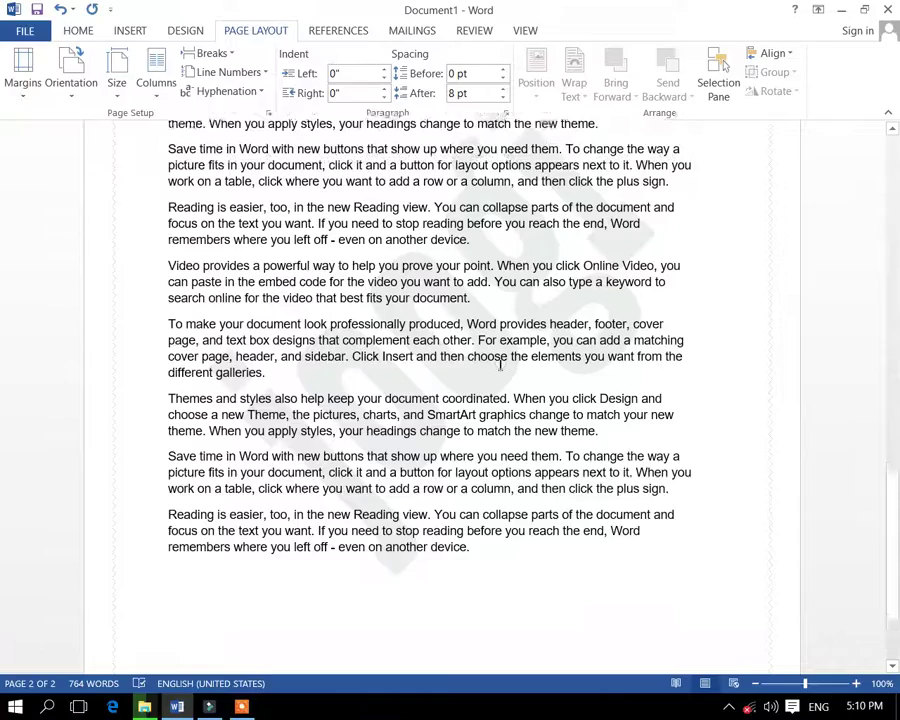
pyautogui.scroll(12, 495, 355)
pyautogui.scroll(-5, 179, 179)
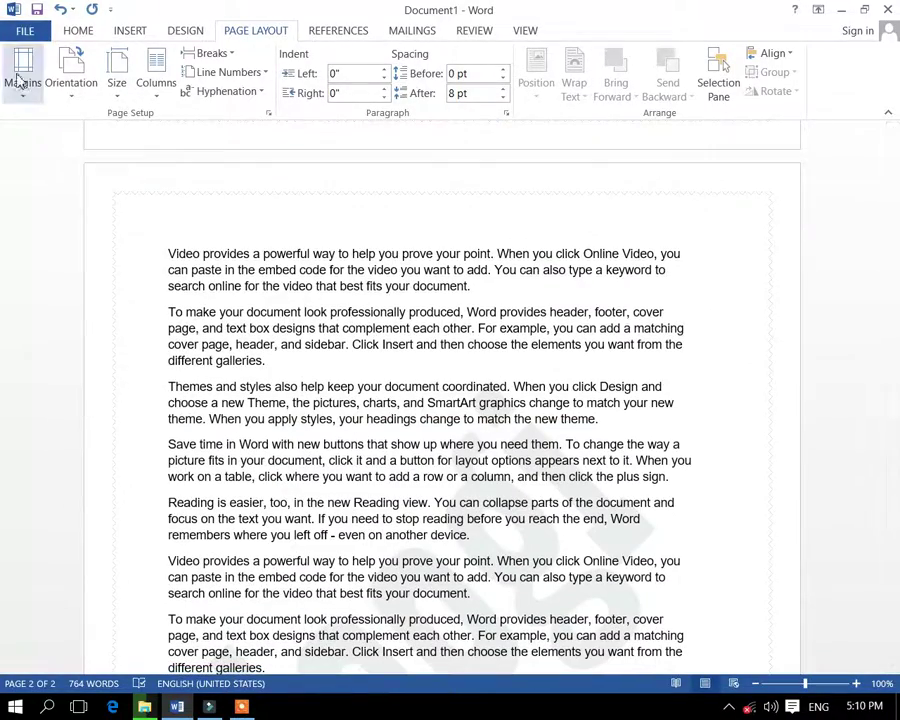
# Apply the Office 2003 Default margin preset with 1.25 inch side margins and check the pages
pyautogui.click(26, 90)
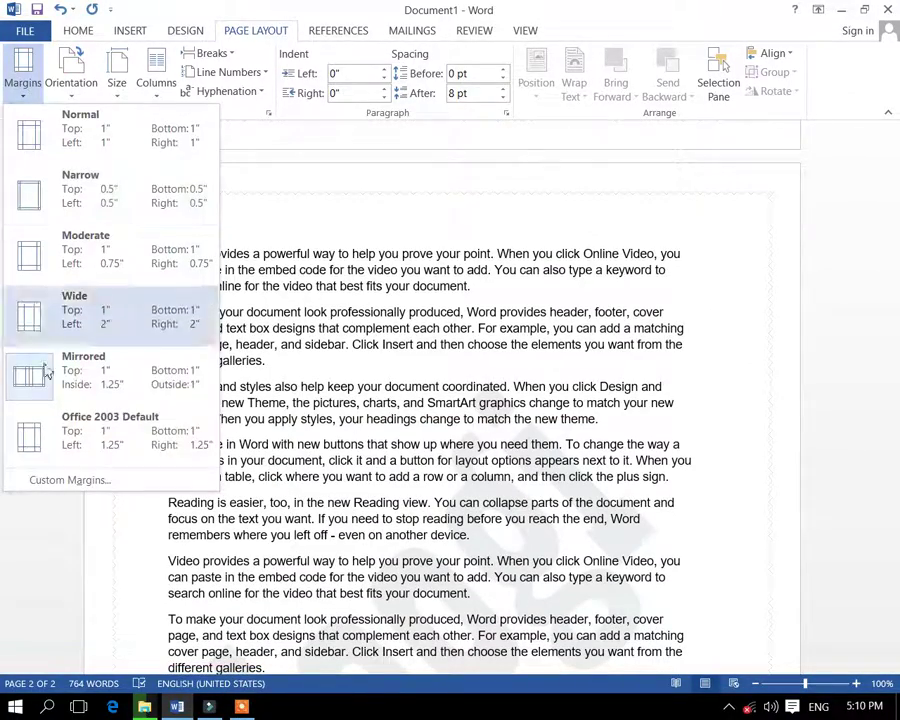
pyautogui.click(85, 444)
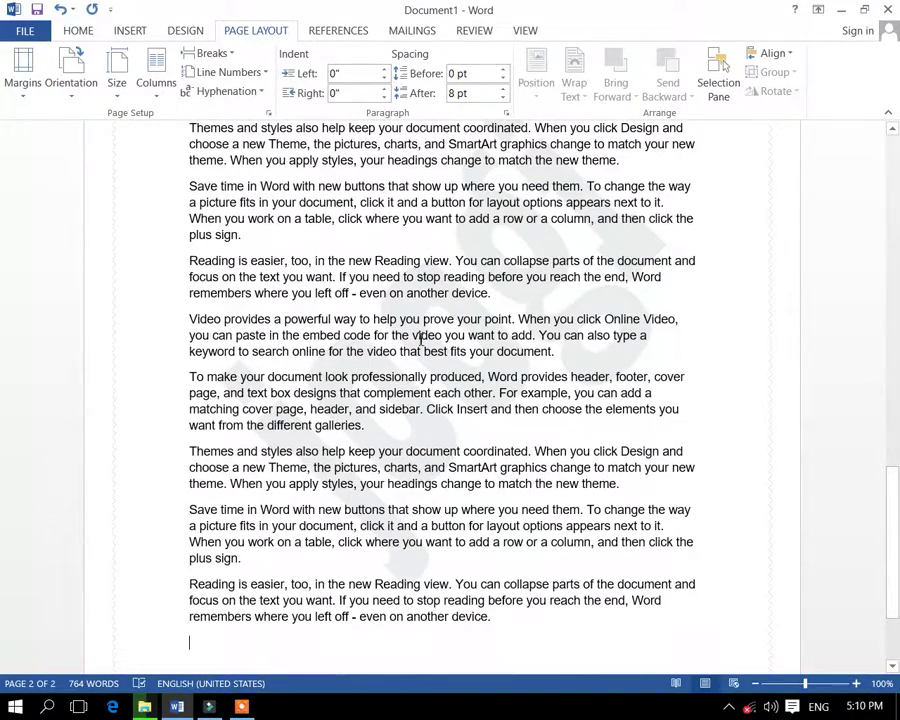
pyautogui.scroll(8, 440, 314)
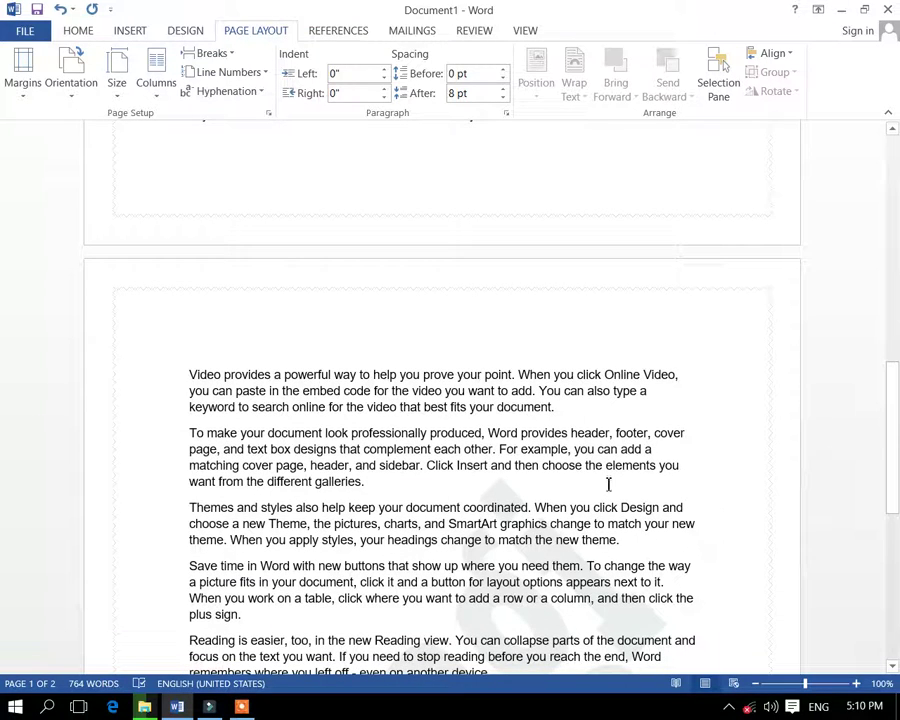
# Open the custom margin settings and set both the top and bottom margins to 0.25
pyautogui.click(14, 78)
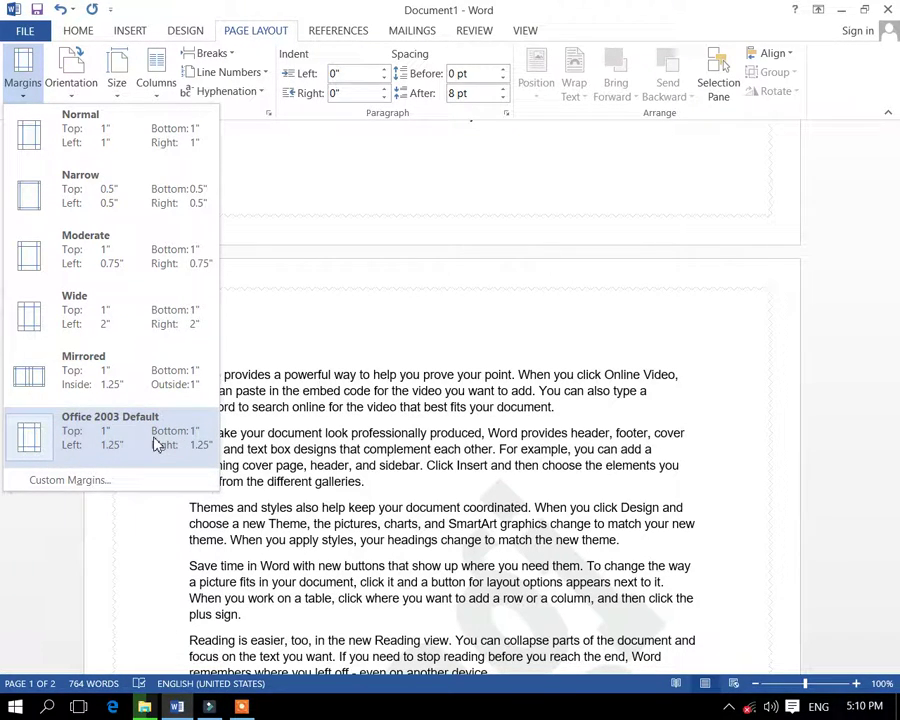
pyautogui.click(100, 482)
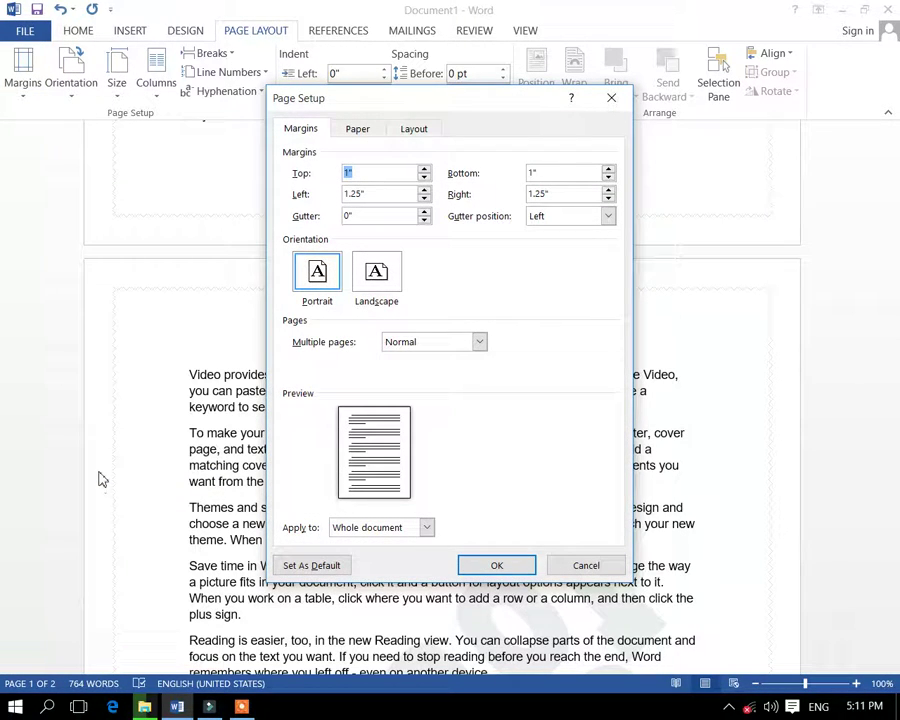
pyautogui.click(367, 175)
pyautogui.write('1')
pyautogui.write('.25')
pyautogui.click(546, 176)
pyautogui.press('BackSpace')
pyautogui.write('0.')
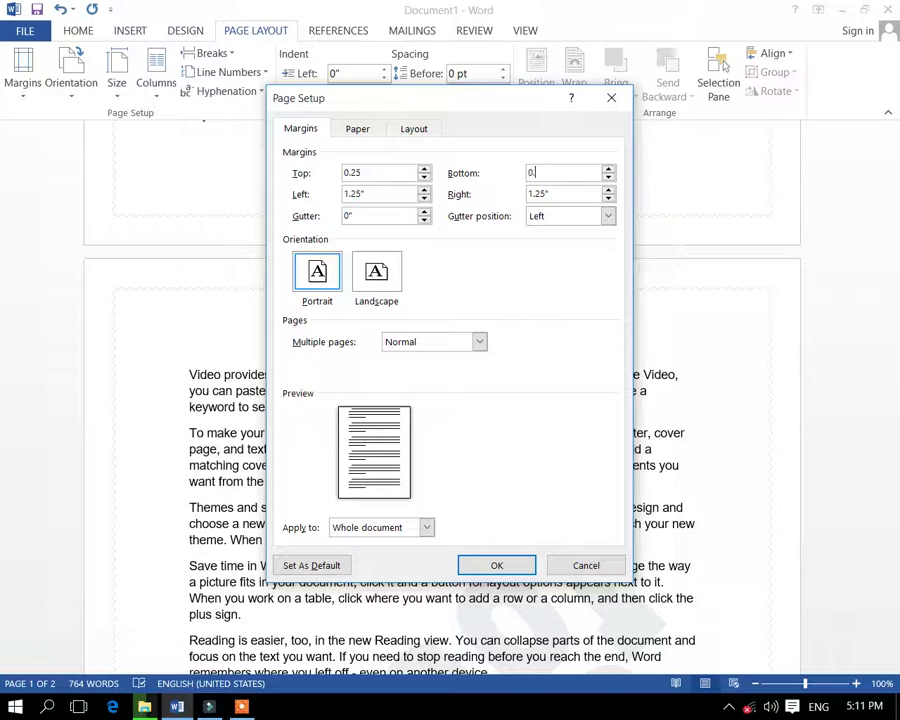
pyautogui.write('25')
# Set the left and right margins to 1 inch each and the gutter to 0.5 inch
pyautogui.click(556, 194)
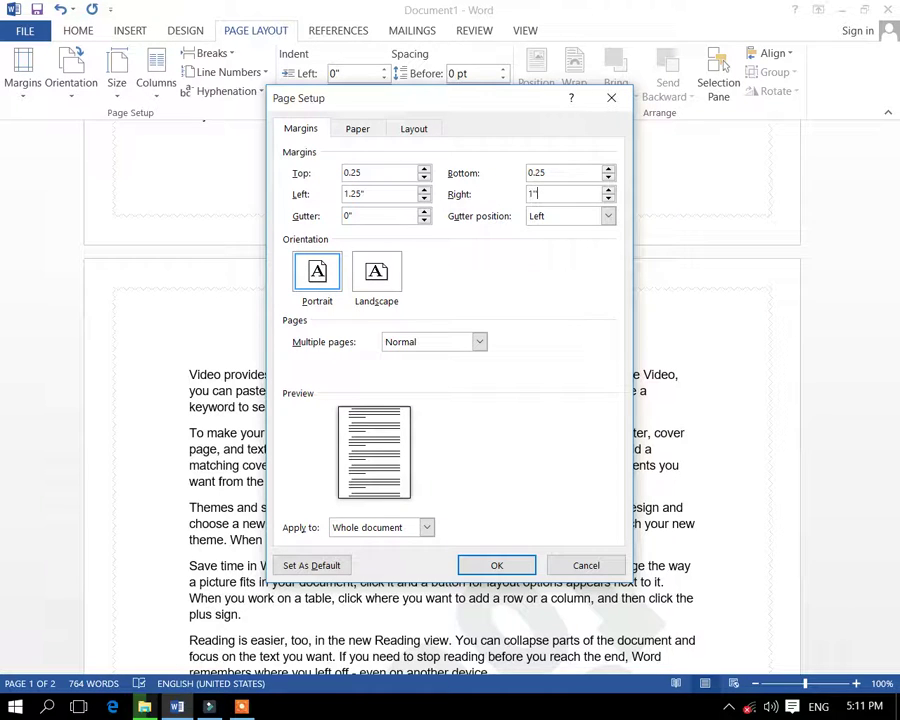
pyautogui.click(381, 195)
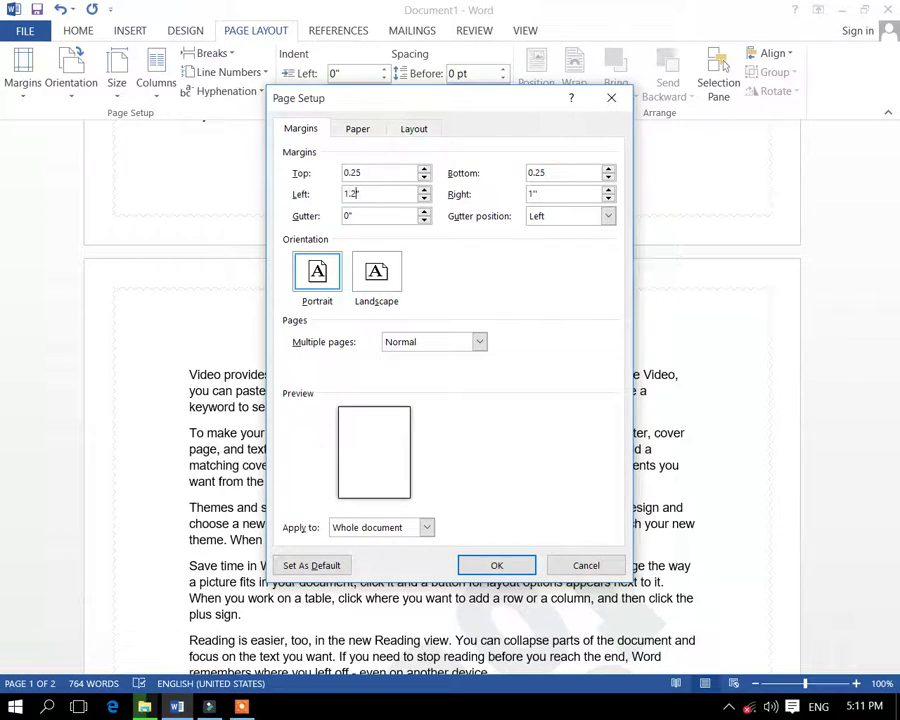
pyautogui.click(424, 213)
pyautogui.click(424, 213)
pyautogui.click(424, 213)
pyautogui.click(424, 220)
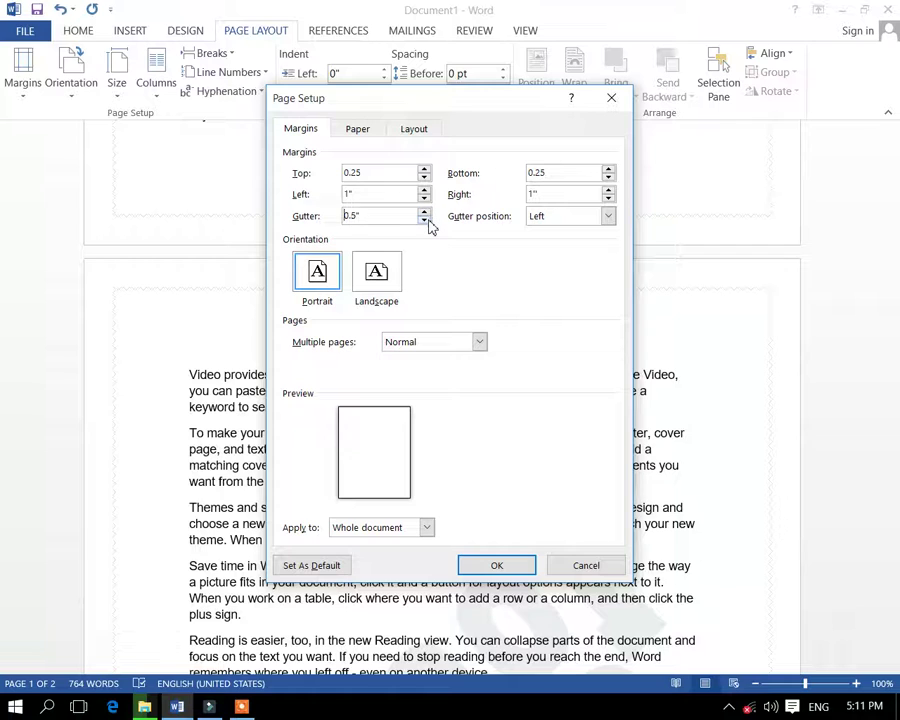
# Review the gutter position and multiple-page choices, keeping Left and Normal
pyautogui.click(610, 219)
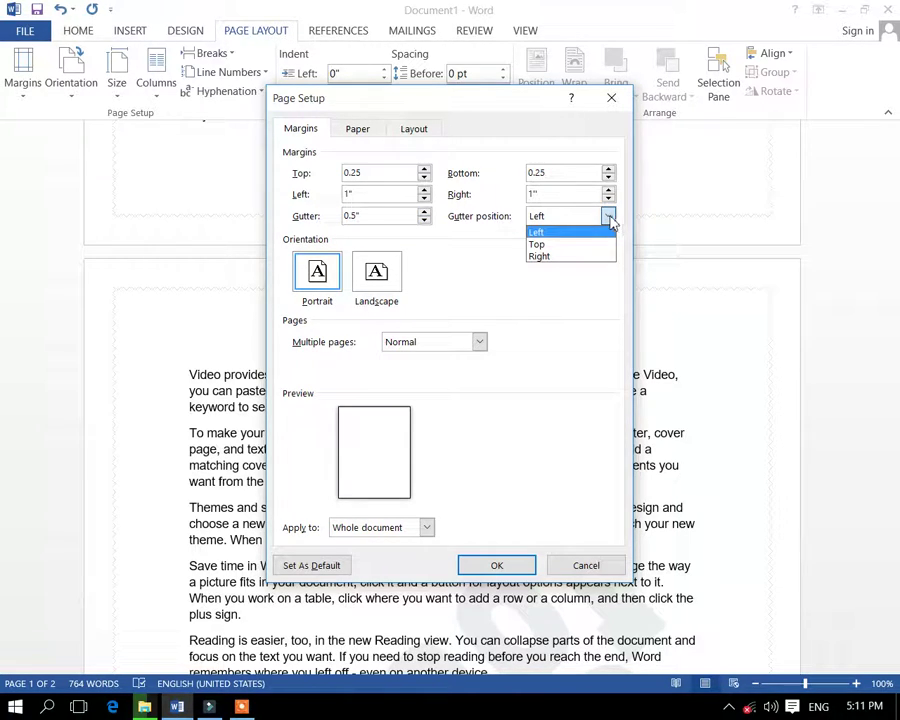
pyautogui.click(377, 289)
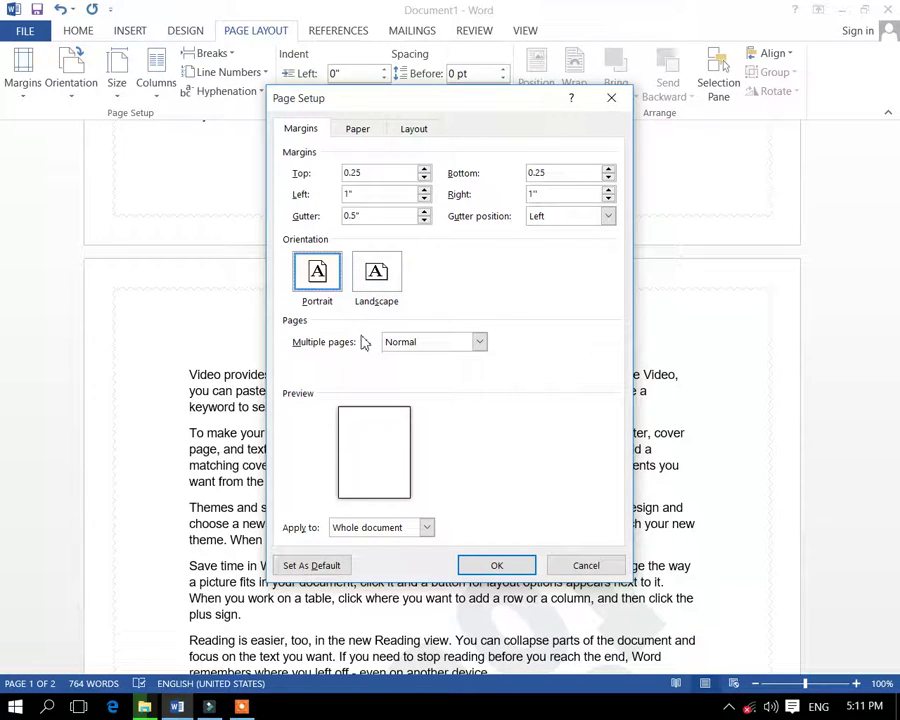
pyautogui.click(481, 343)
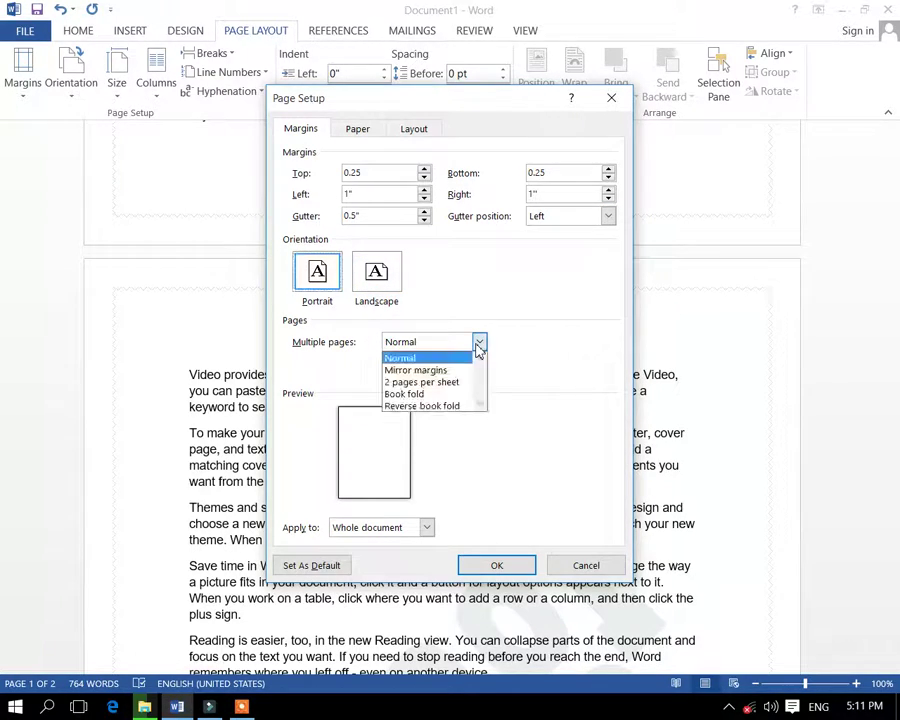
pyautogui.click(436, 355)
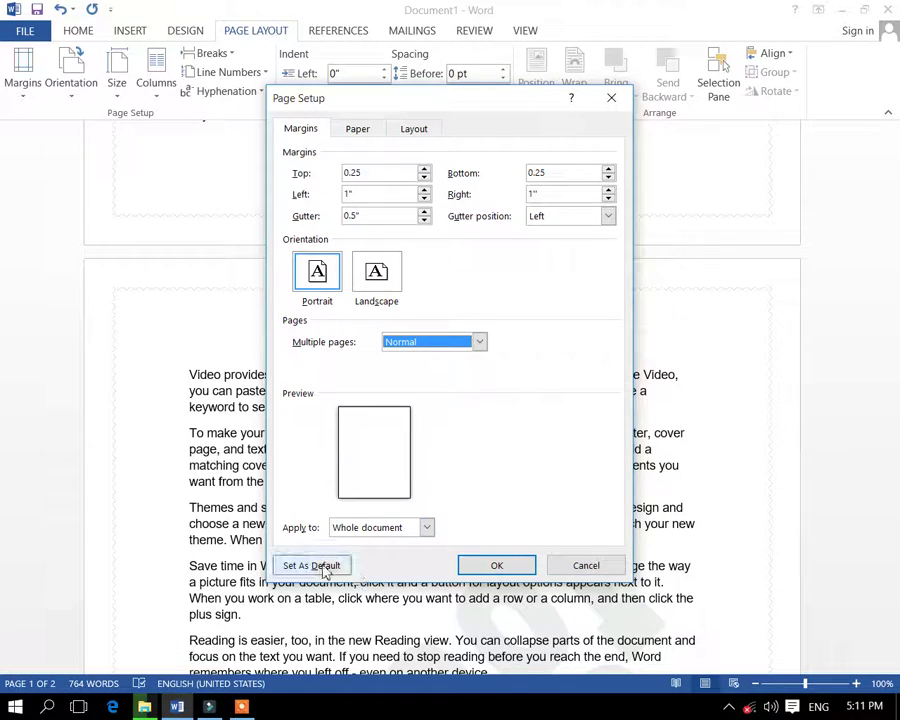
# Try to apply the custom margins and make them the default page setup for new documents
pyautogui.click(492, 566)
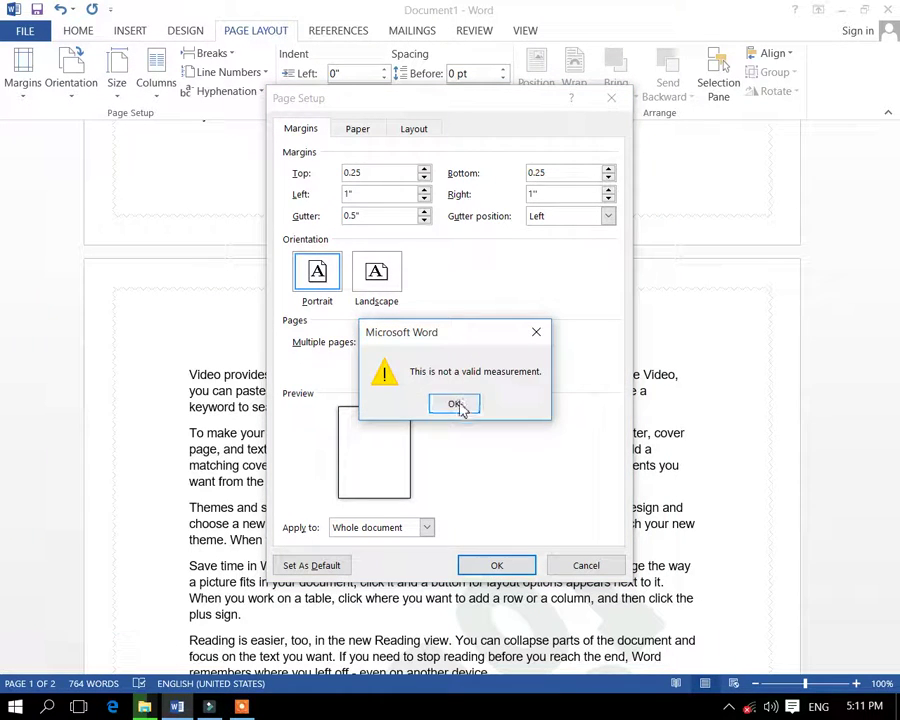
pyautogui.click(458, 403)
pyautogui.click(311, 565)
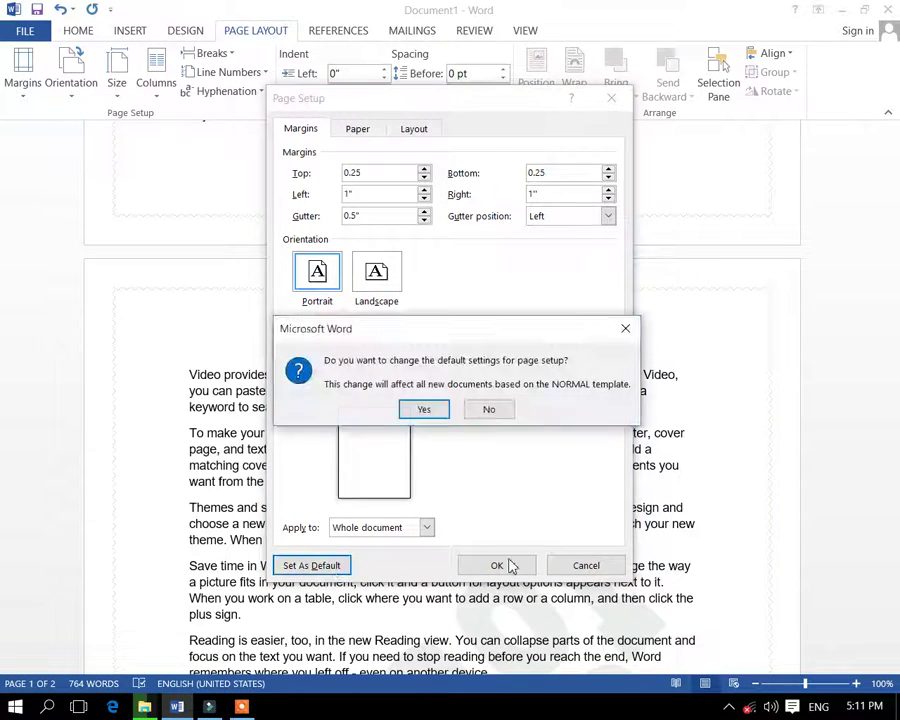
pyautogui.click(440, 412)
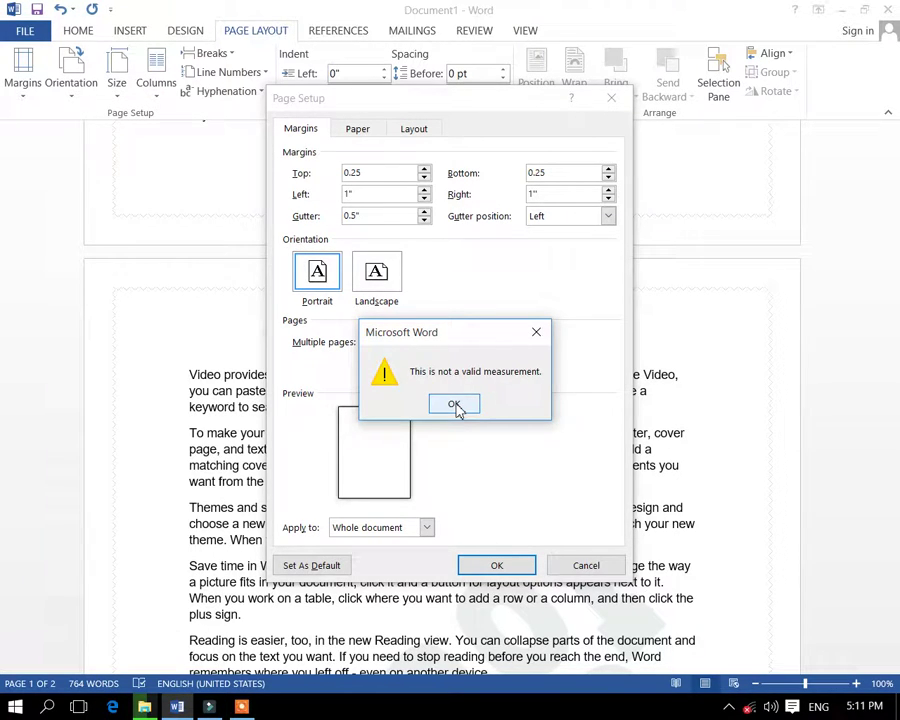
pyautogui.click(454, 404)
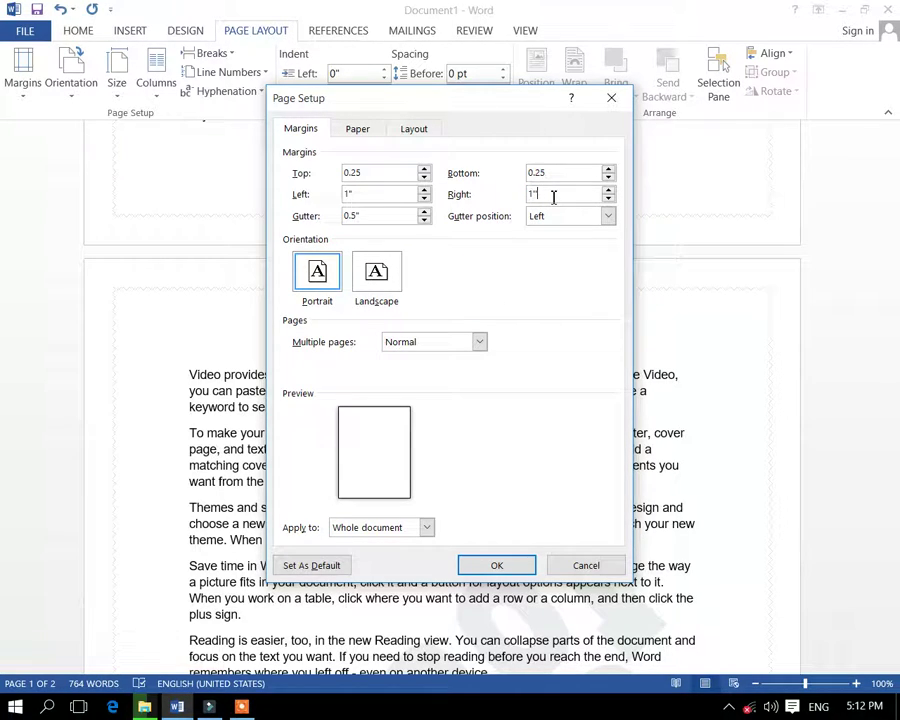
# Raise the right margin to 1.2 inches and the left margin to 1.5 inches, and apply them to the whole document
pyautogui.click(609, 198)
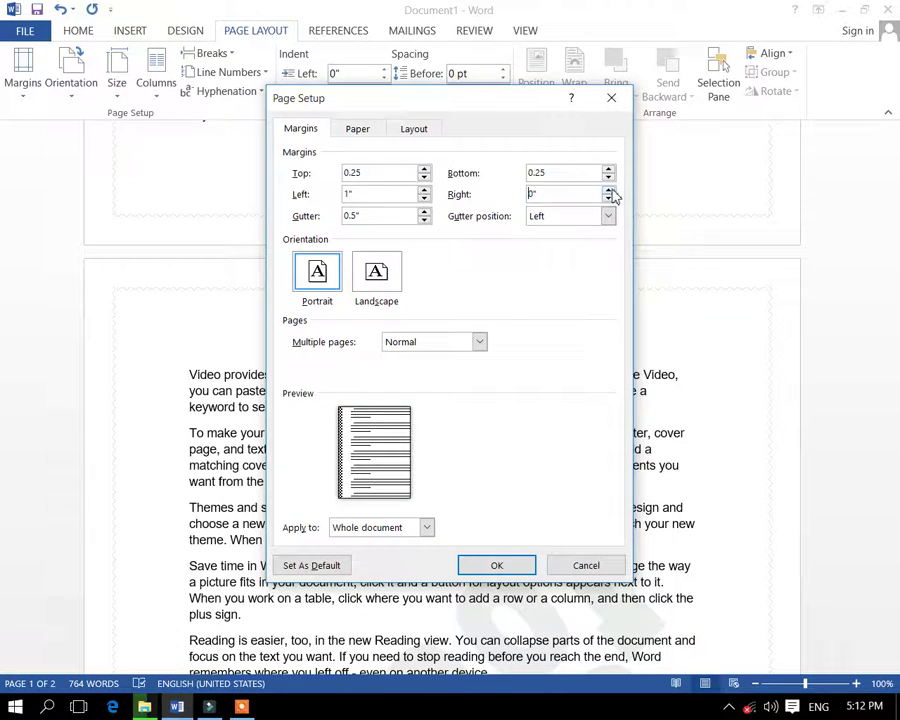
pyautogui.click(609, 190)
pyautogui.click(424, 190)
pyautogui.click(424, 190)
pyautogui.click(424, 190)
pyautogui.click(424, 190)
pyautogui.click(424, 190)
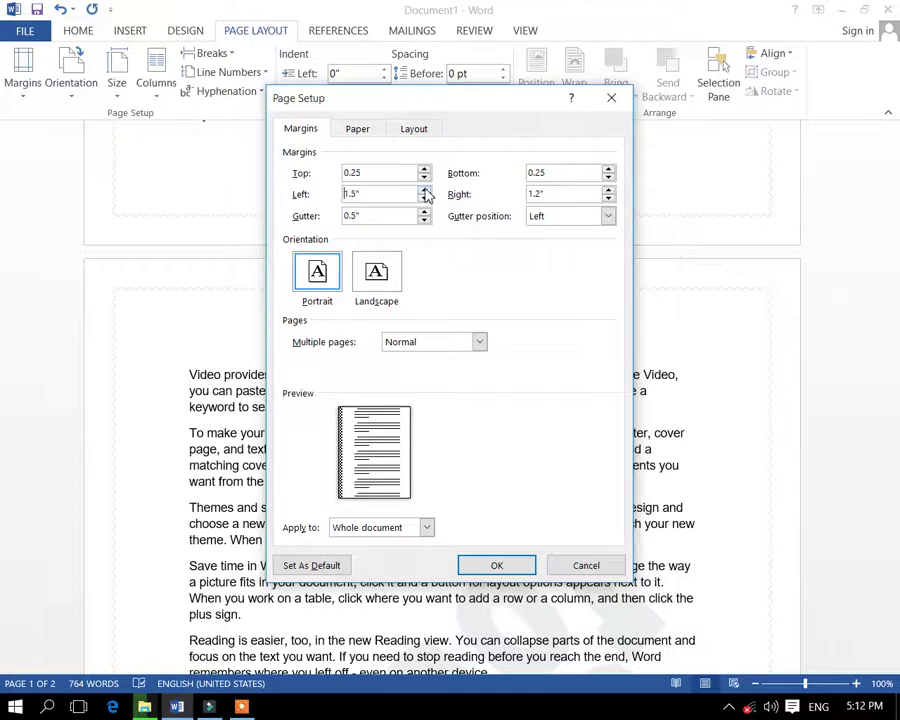
pyautogui.click(480, 564)
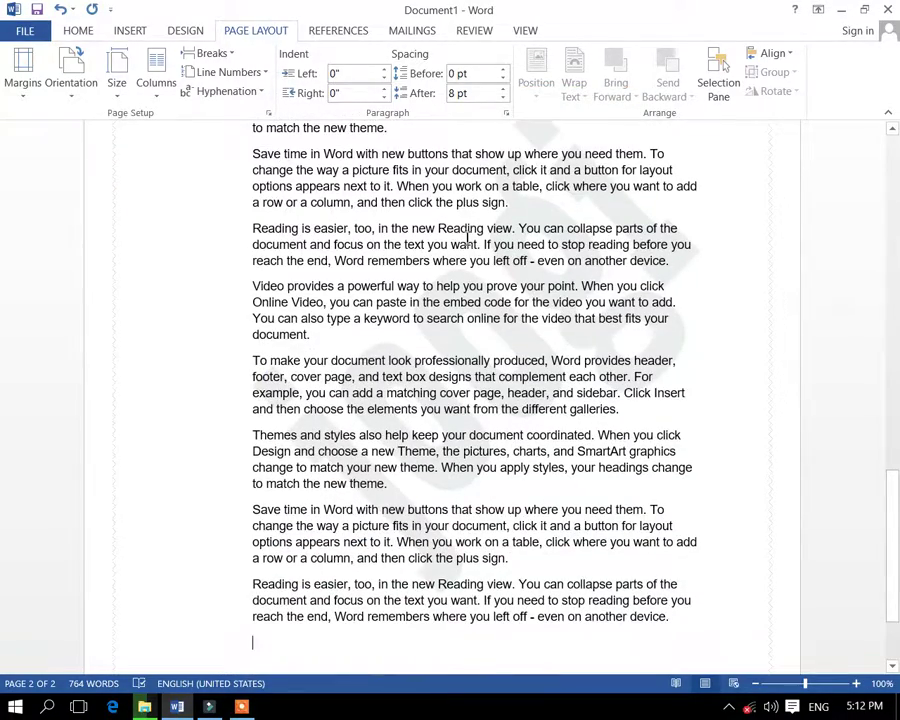
pyautogui.scroll(5, 536, 340)
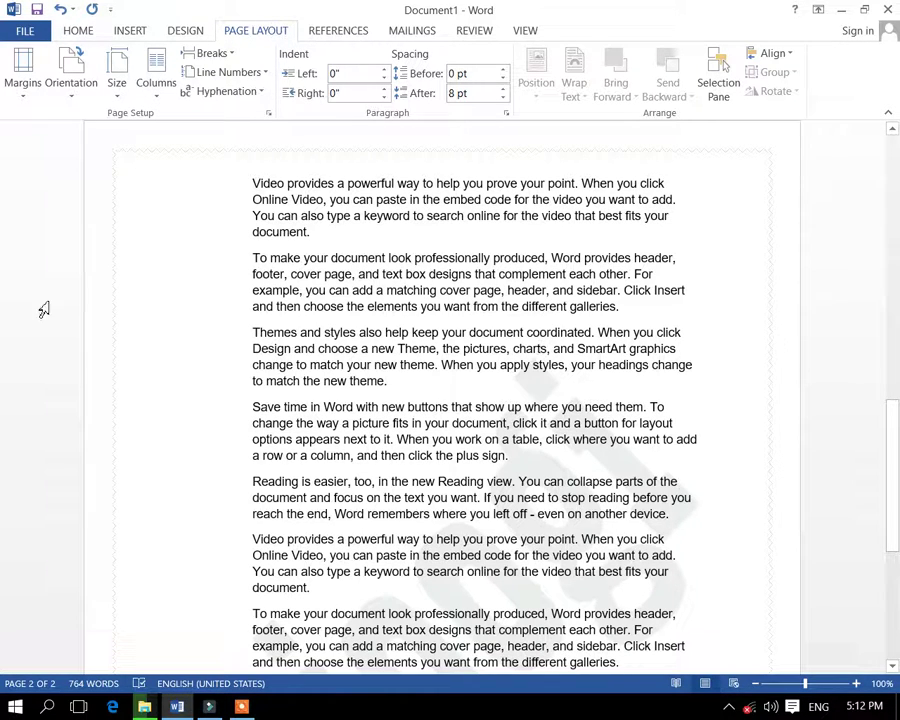
# Look over the margin presets and switch the document's page orientation to landscape
pyautogui.click(18, 90)
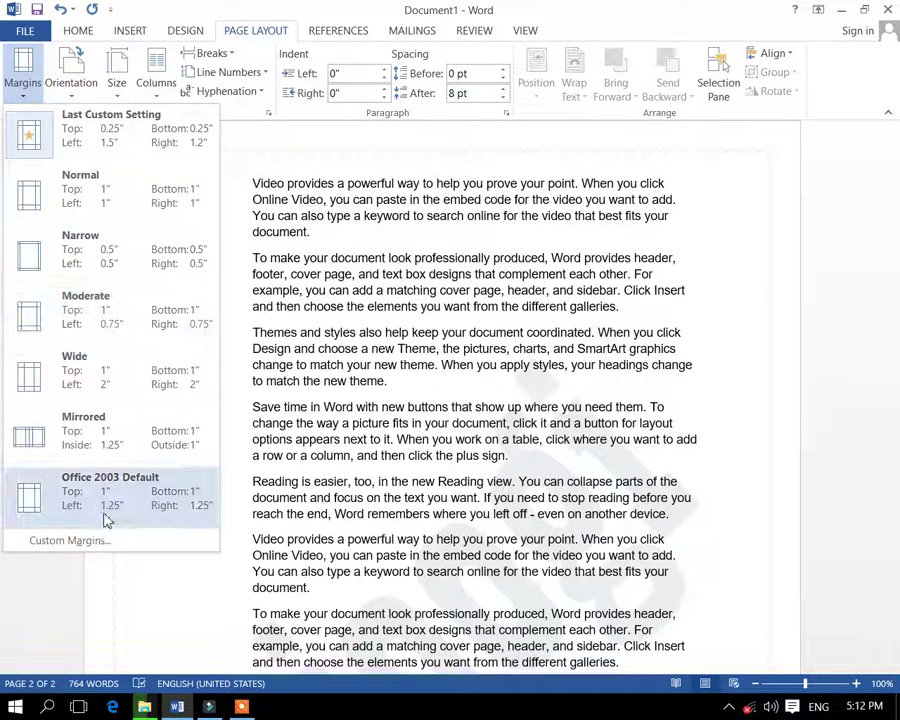
pyautogui.click(83, 76)
pyautogui.click(83, 76)
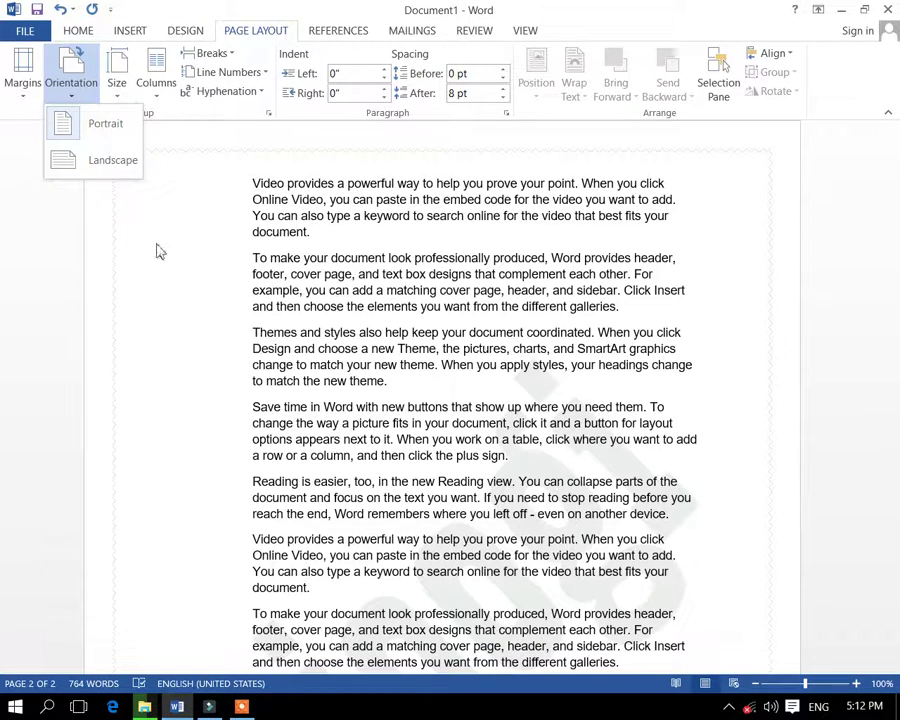
pyautogui.click(115, 158)
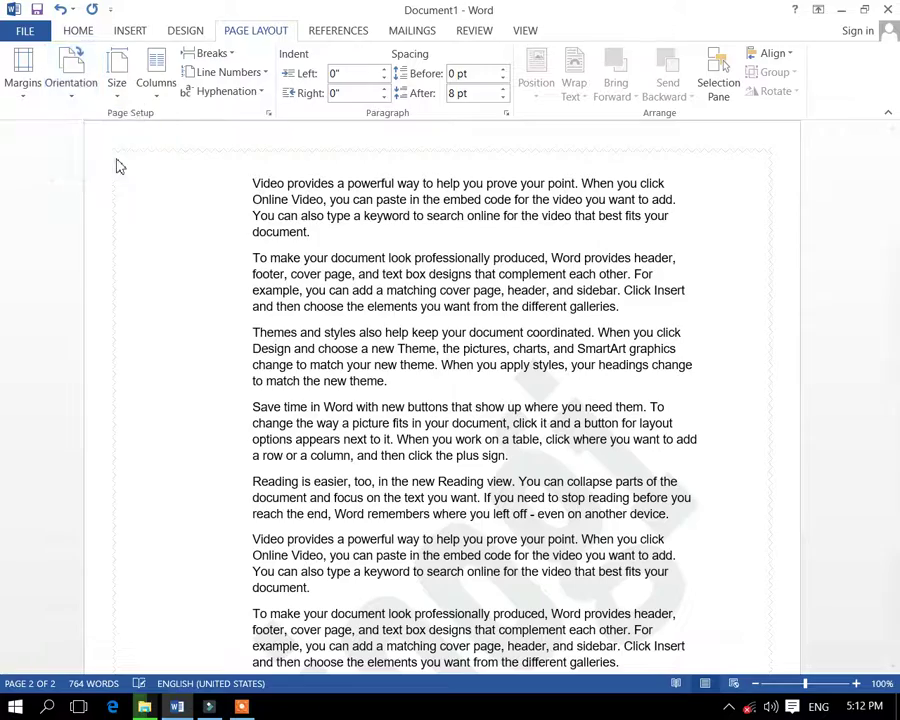
pyautogui.scroll(10, 375, 390)
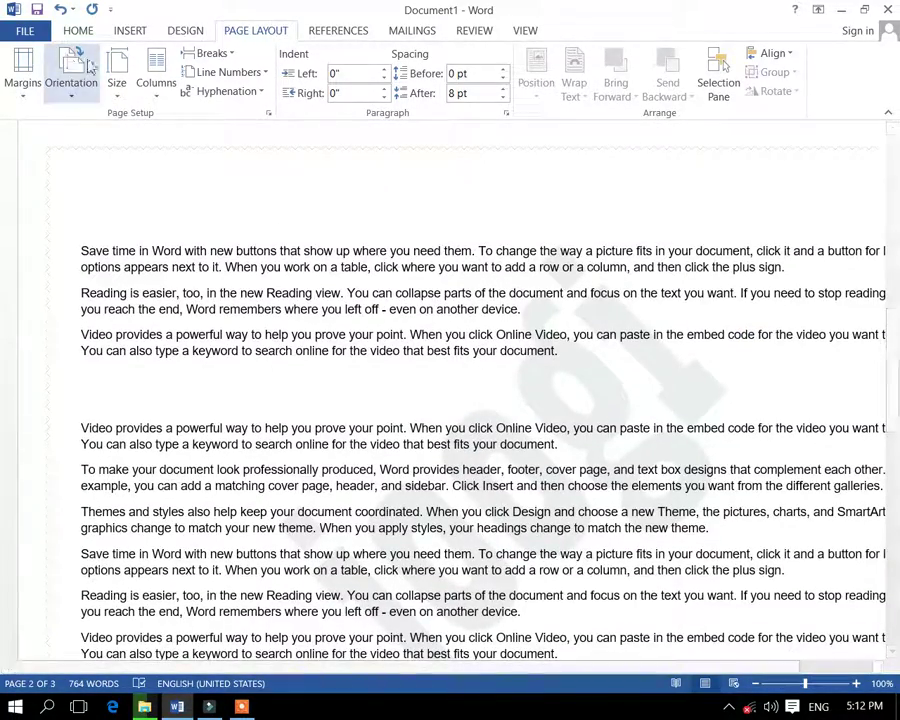
# Change the page orientation to portrait and back to landscape
pyautogui.click(71, 78)
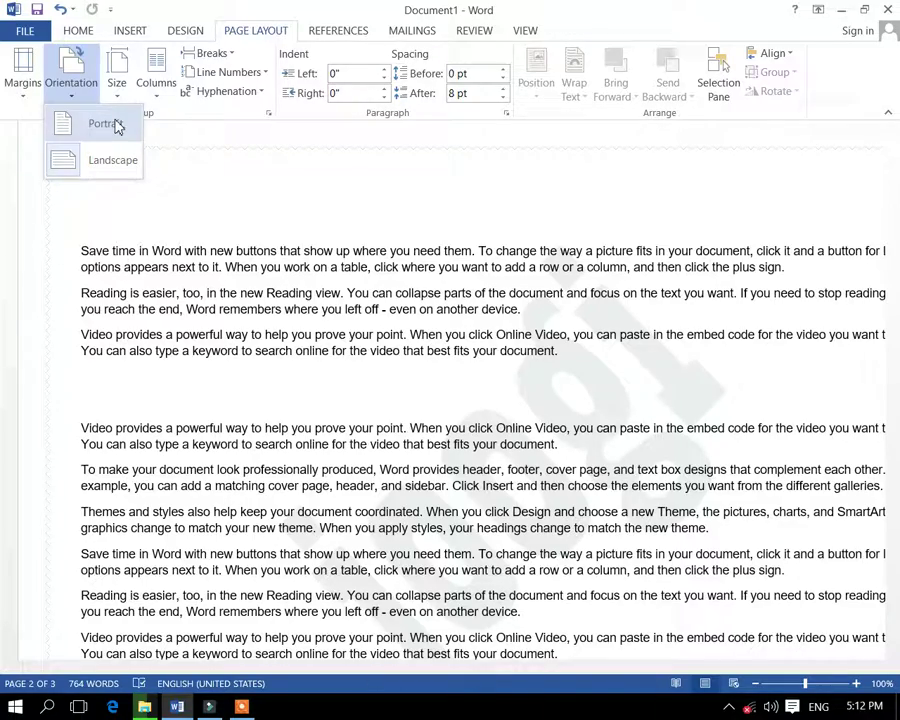
pyautogui.click(112, 124)
pyautogui.click(78, 80)
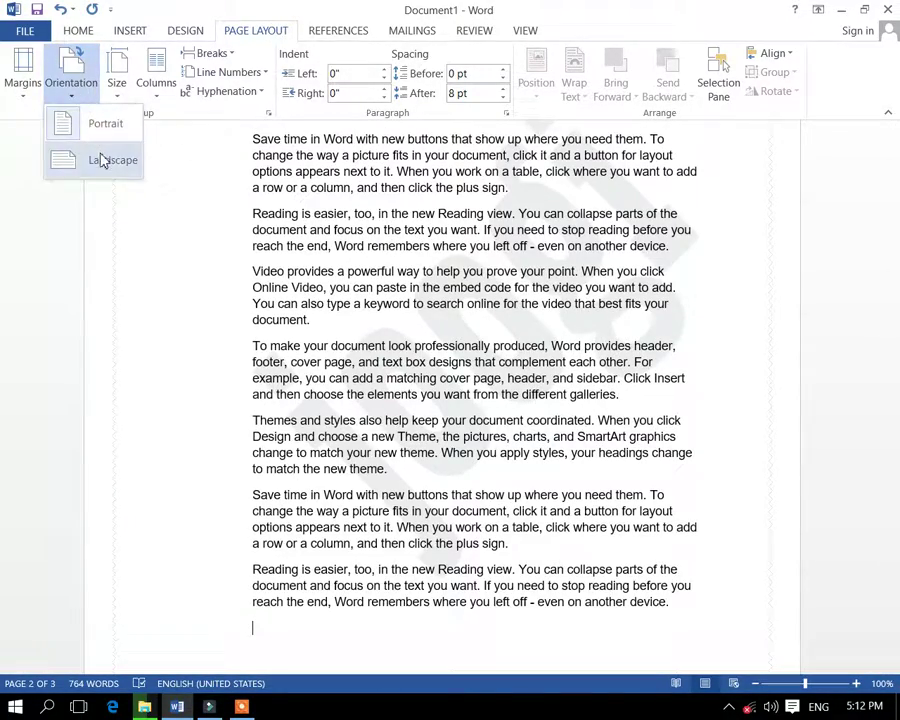
pyautogui.click(100, 160)
# Try the Letter and Legal paper sizes, and settle on A4 for the document
pyautogui.click(119, 100)
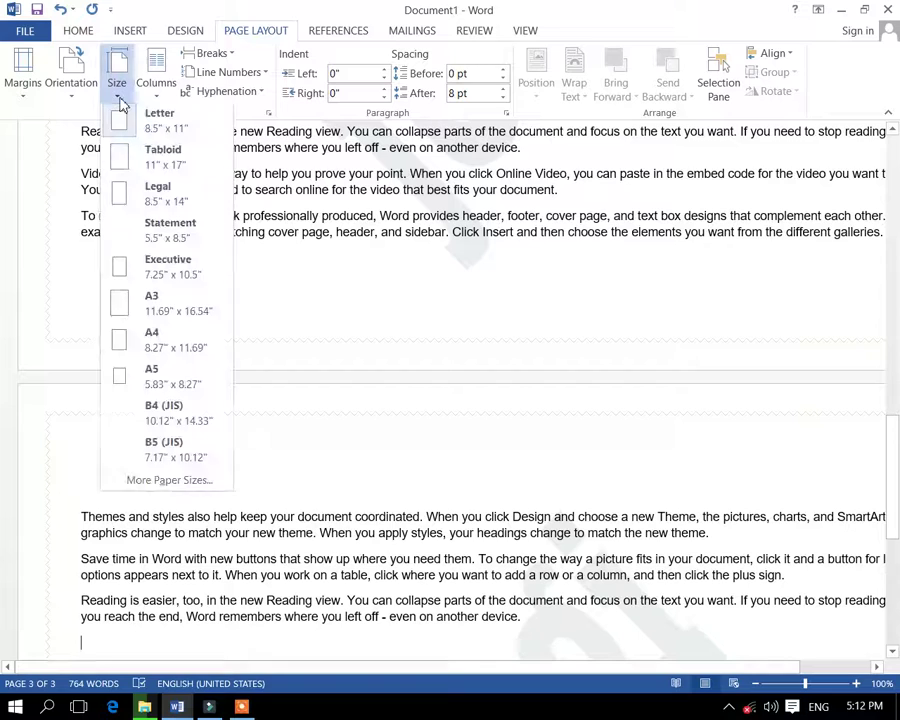
pyautogui.click(145, 126)
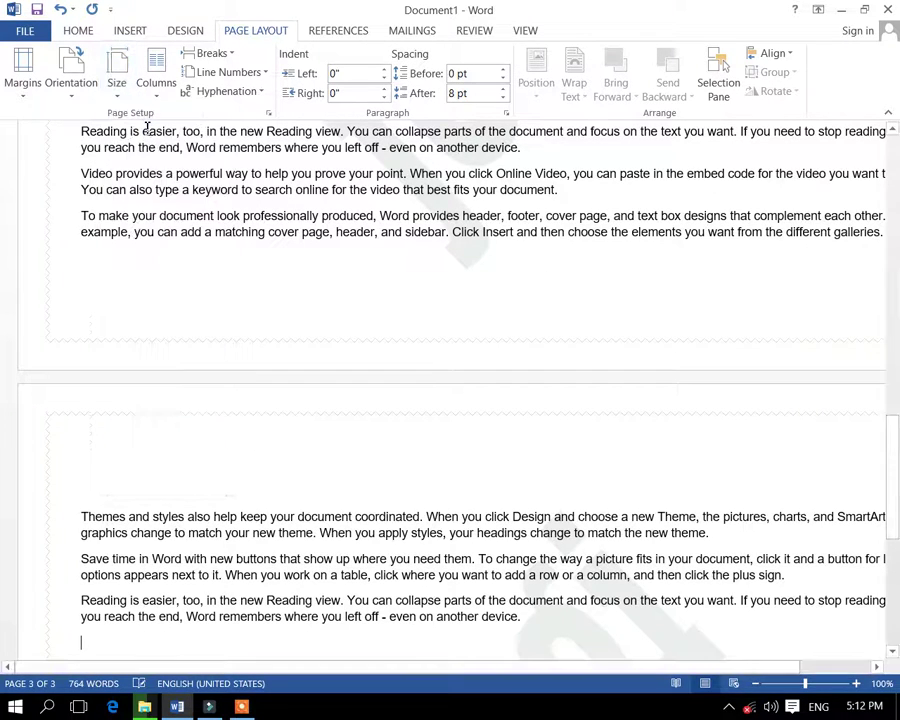
pyautogui.click(127, 100)
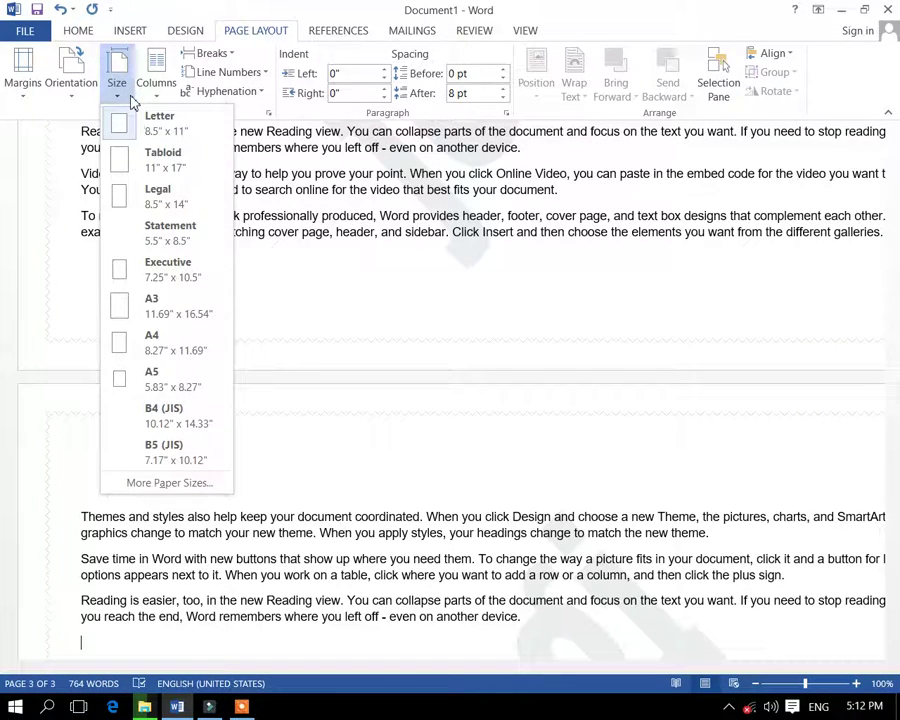
pyautogui.click(183, 191)
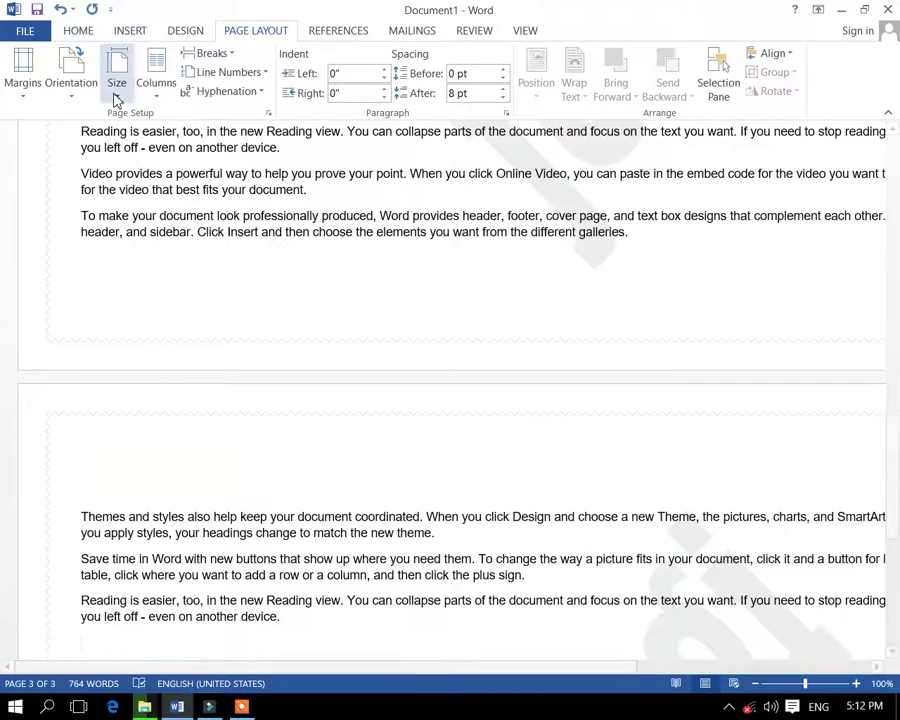
pyautogui.click(115, 96)
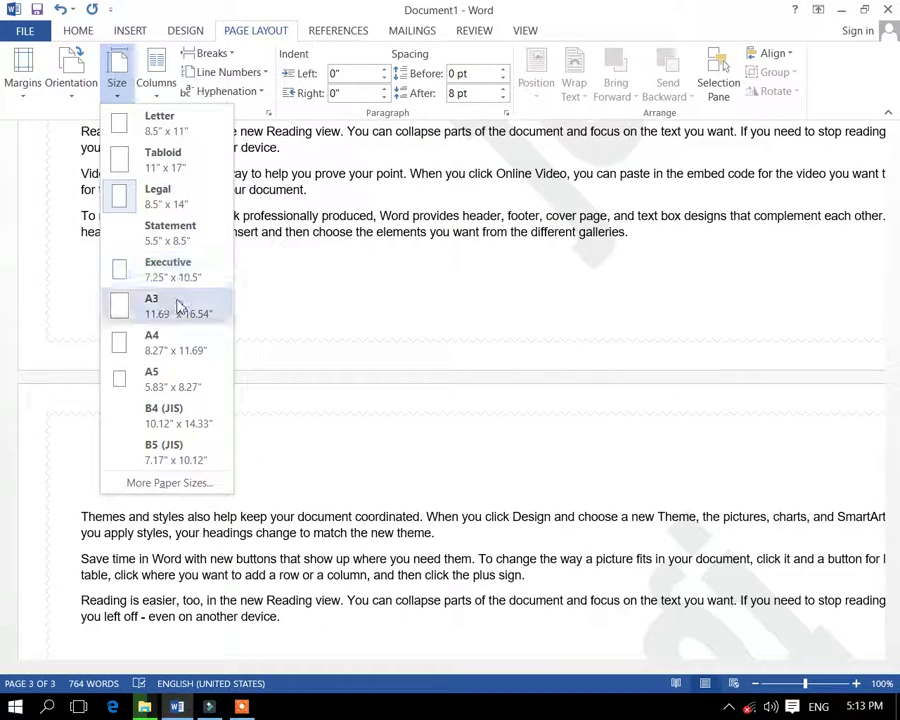
pyautogui.click(180, 345)
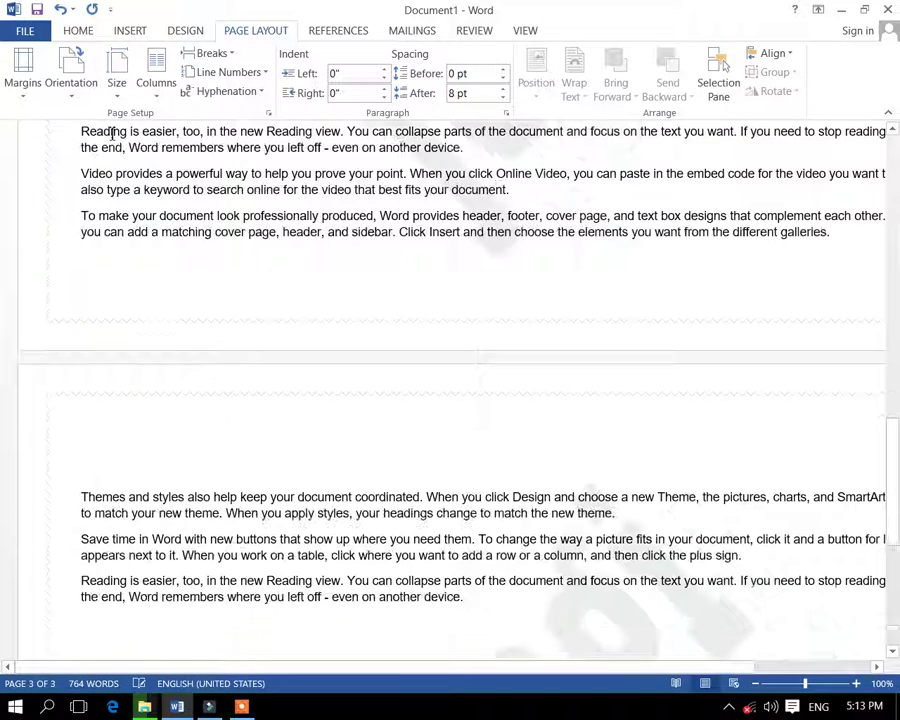
# Open the custom paper size settings, browse the available sizes, and set the paper width to 11.7 inches
pyautogui.click(118, 90)
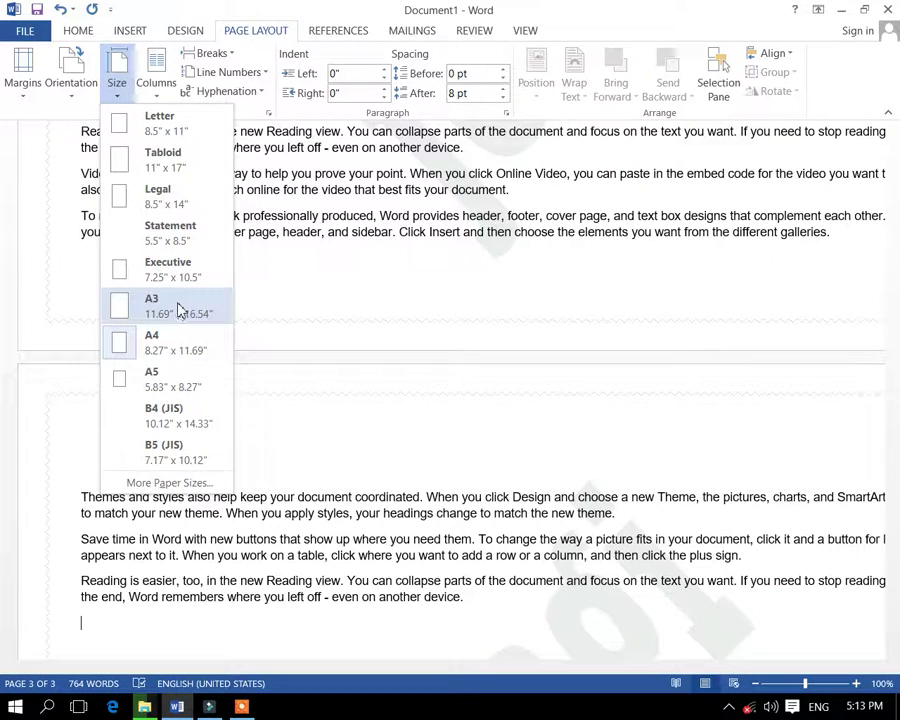
pyautogui.click(170, 483)
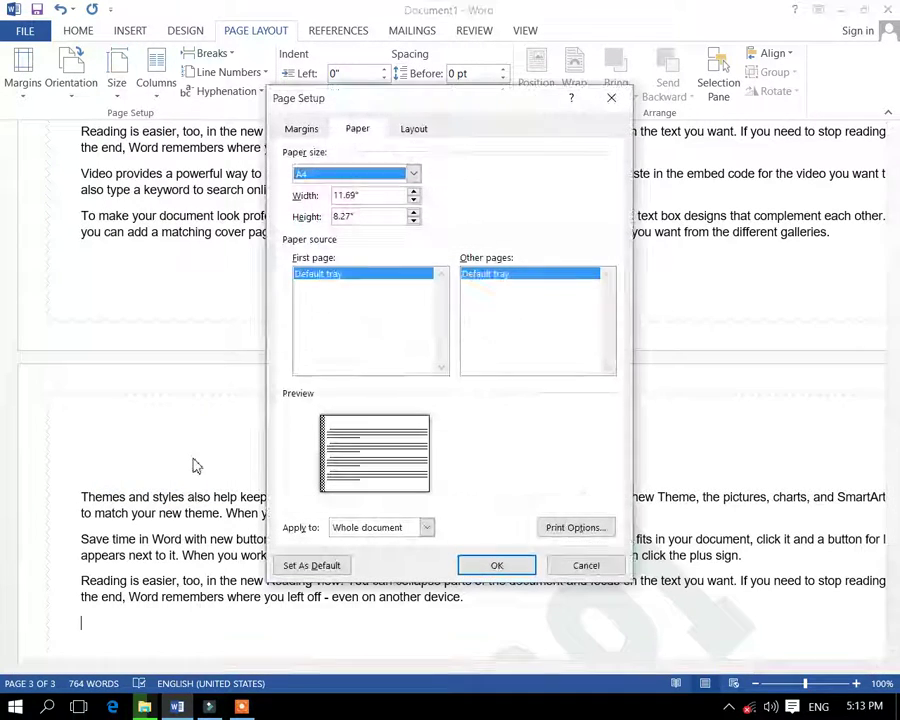
pyautogui.click(412, 174)
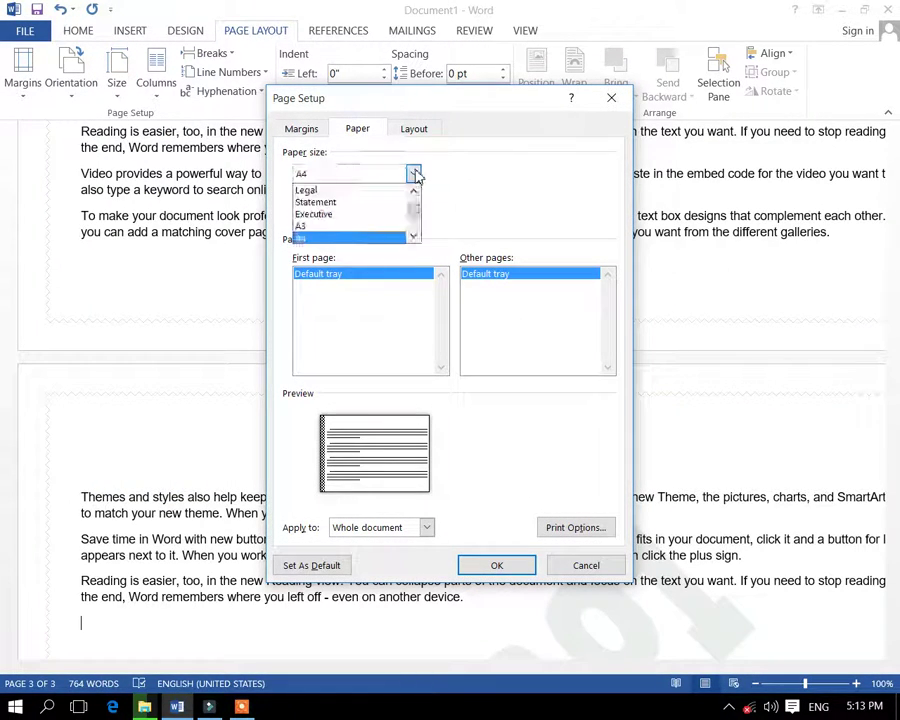
pyautogui.scroll(-2, 380, 225)
pyautogui.scroll(2, 360, 220)
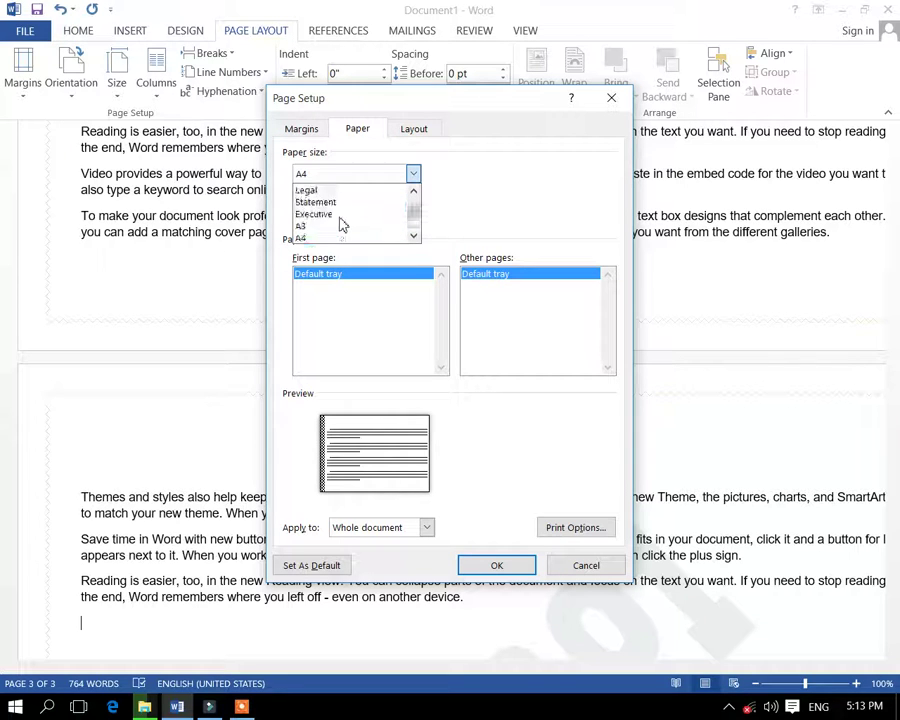
pyautogui.click(459, 198)
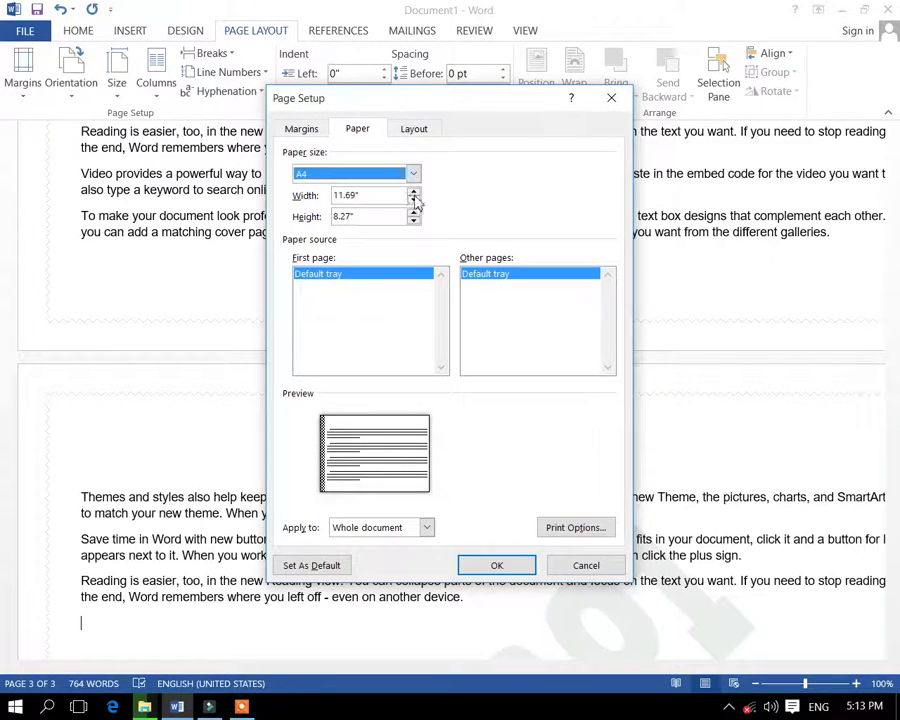
pyautogui.click(413, 192)
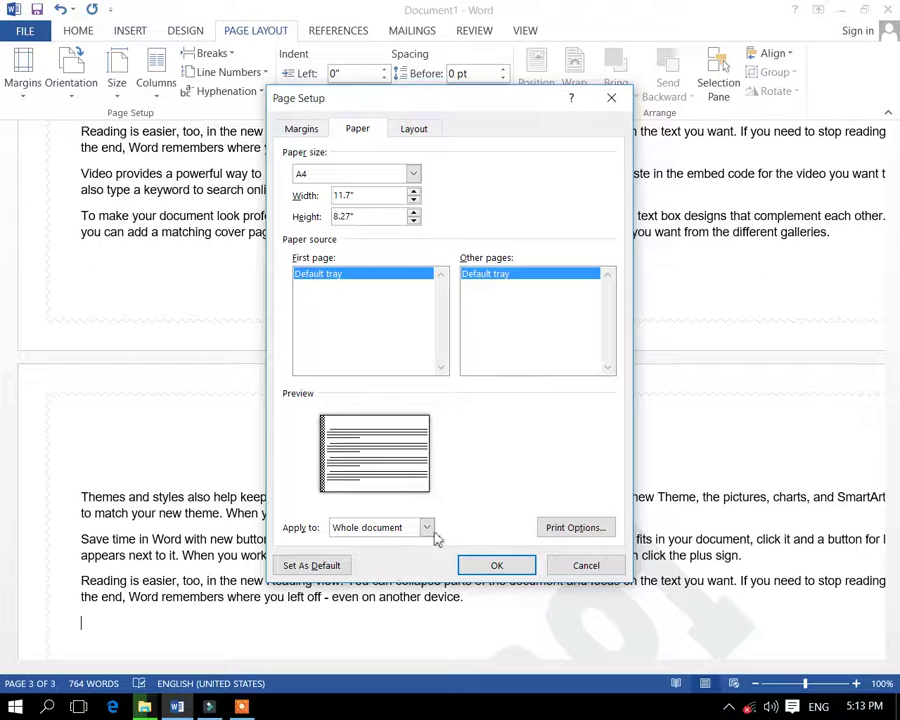
# Review the display and printing options without changing them, and apply the paper settings to the whole document
pyautogui.click(577, 530)
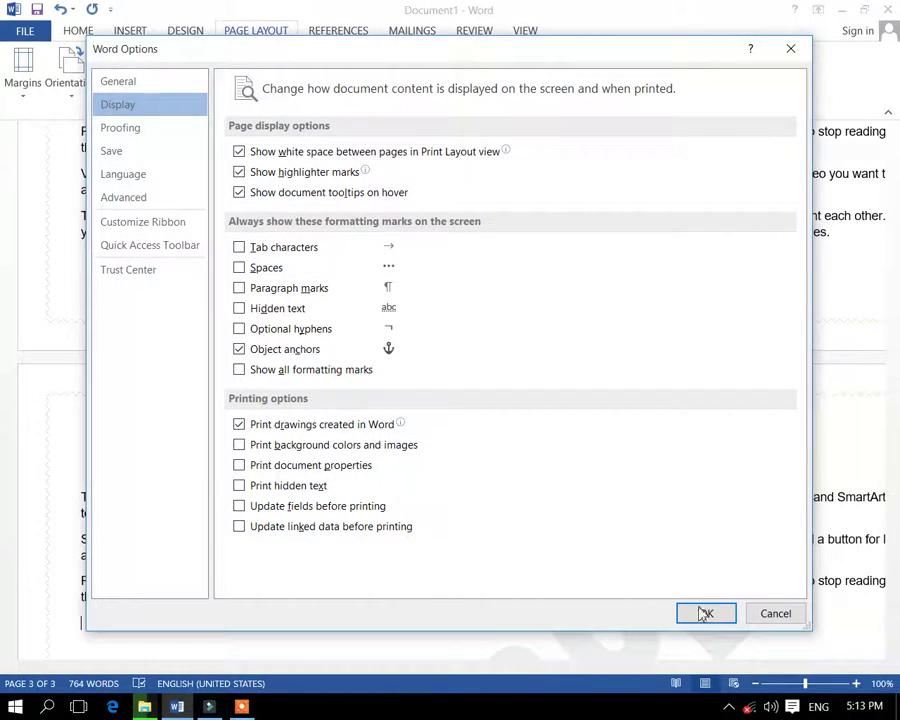
pyautogui.click(705, 613)
pyautogui.click(506, 567)
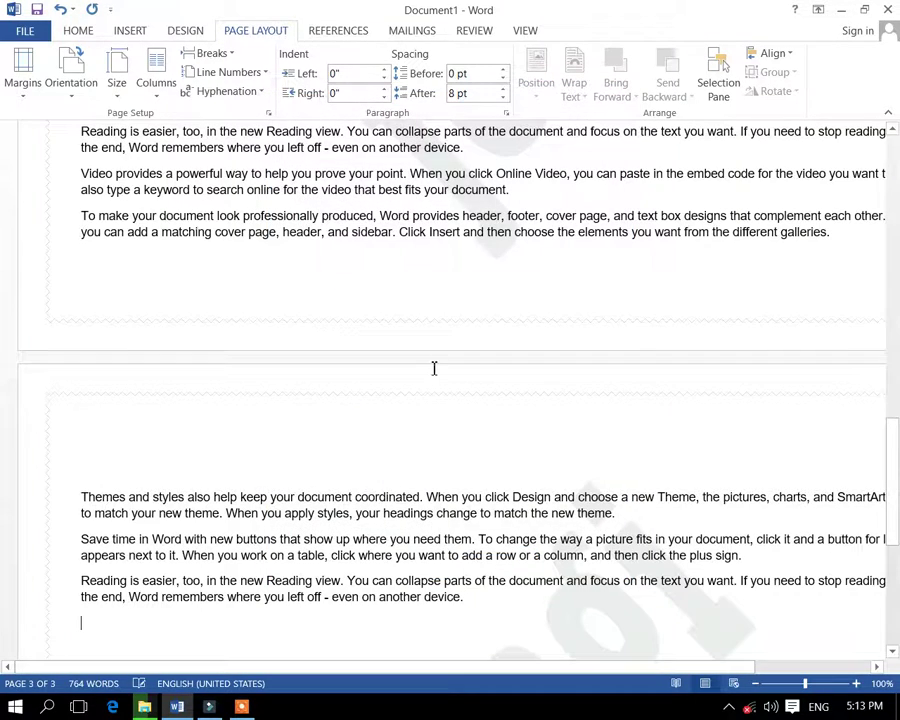
# Lay out the document text in two columns and view the pages at 81% zoom
pyautogui.click(156, 88)
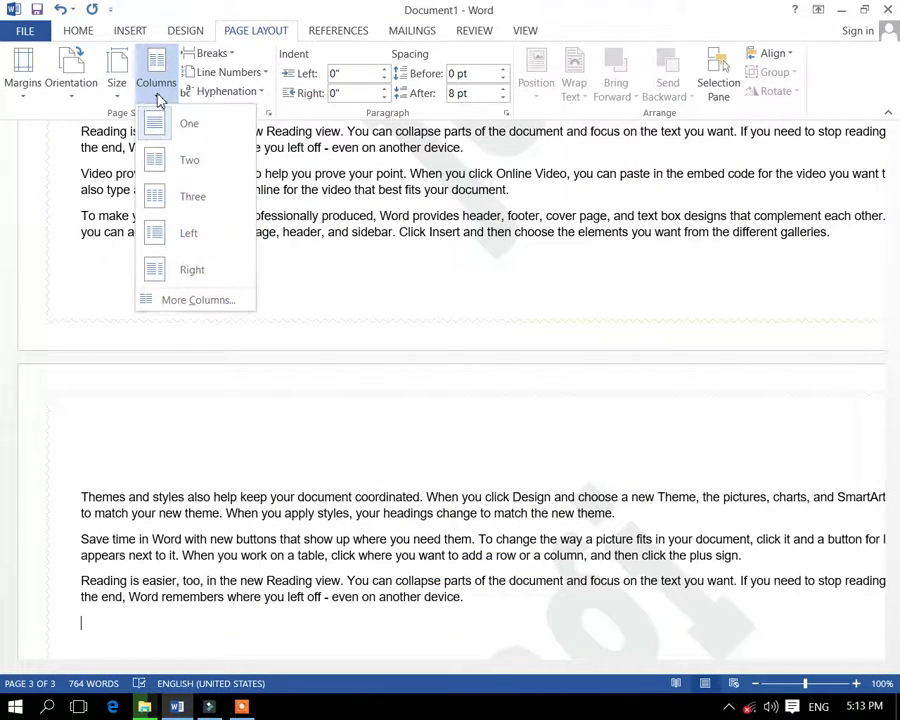
pyautogui.click(190, 158)
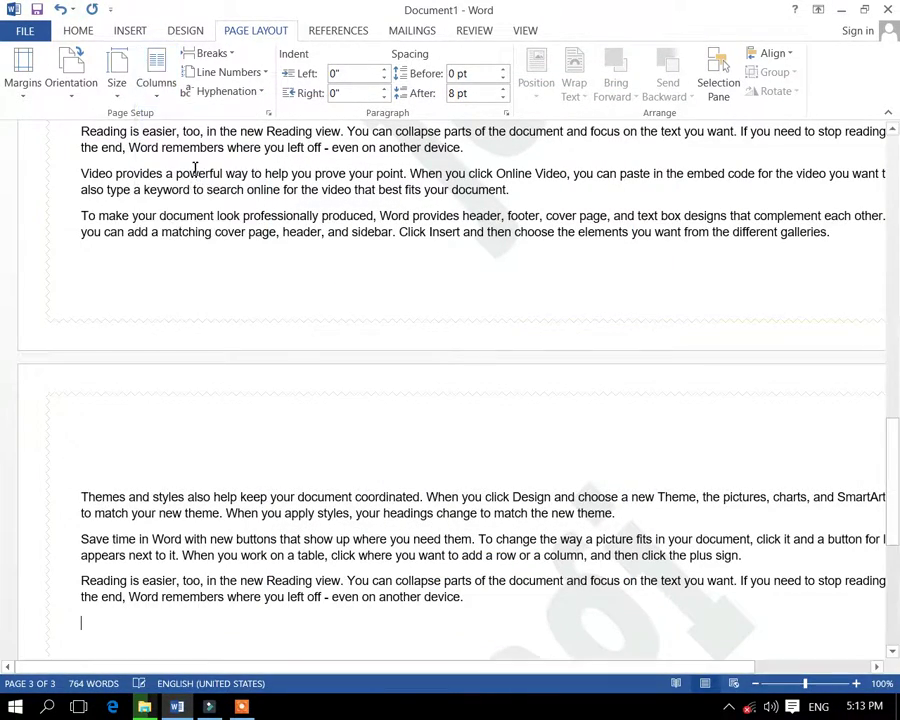
pyautogui.scroll(3, 630, 300)
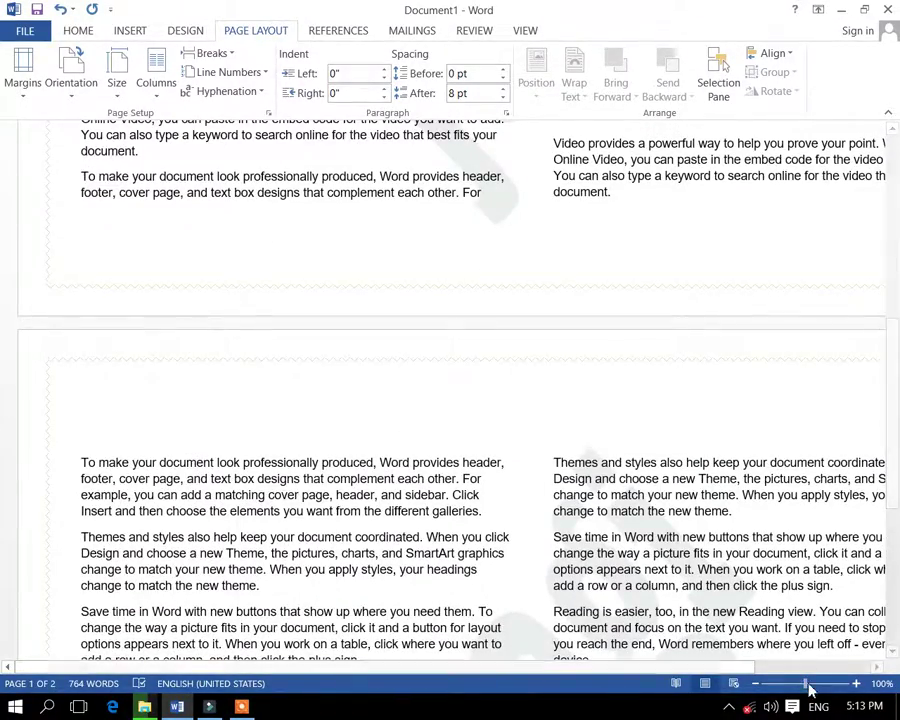
pyautogui.moveTo(805, 686); pyautogui.dragTo(796, 687)
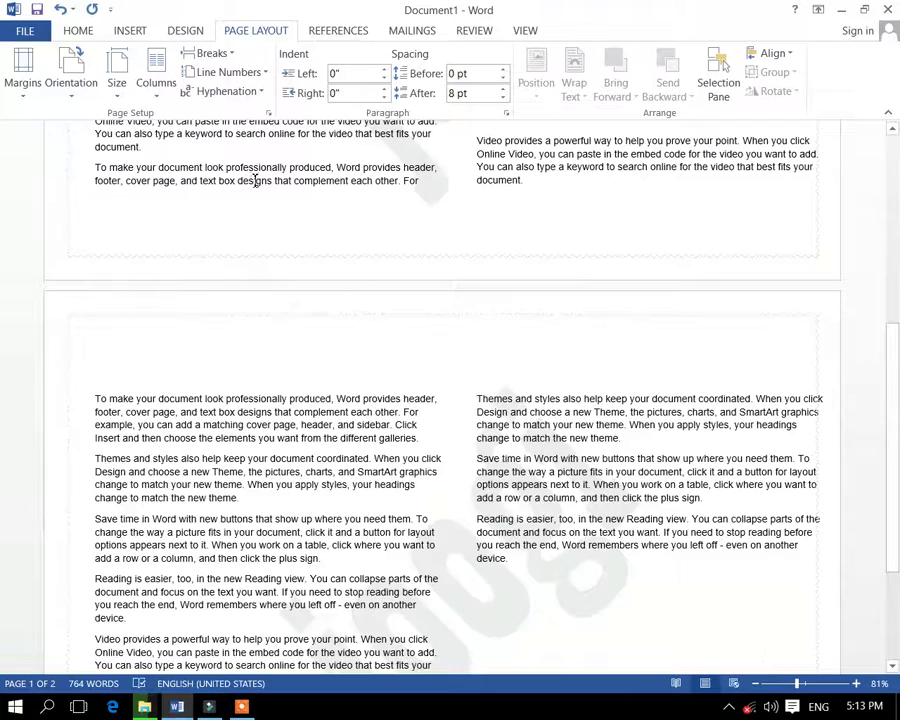
# Change the document text to a three-column layout and check the pages
pyautogui.click(156, 85)
pyautogui.click(187, 200)
pyautogui.scroll(-3, 583, 437)
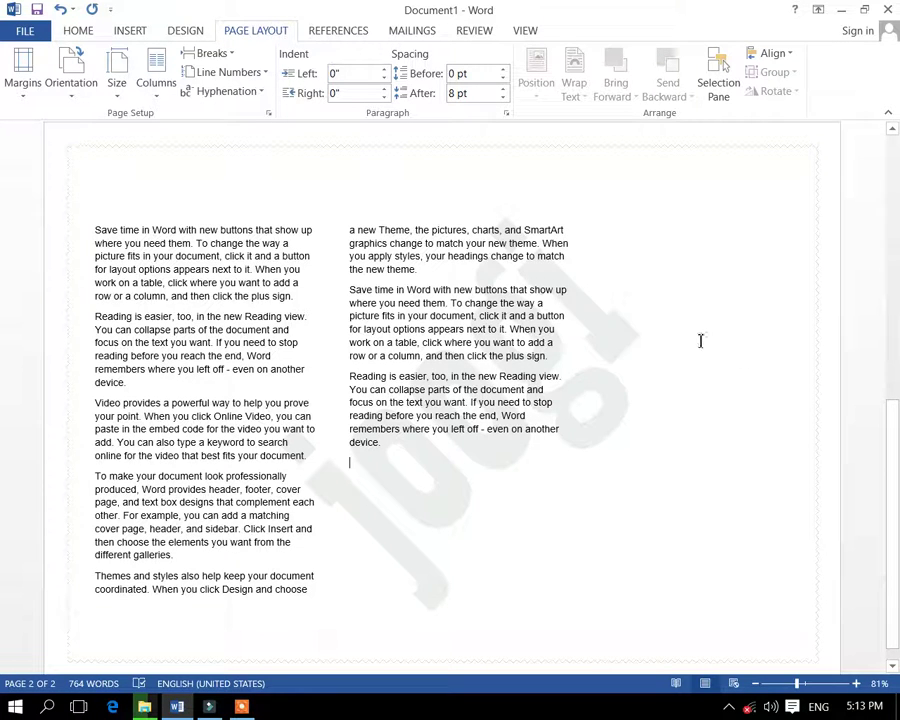
# Try the Left column preset on the document text, and replace it with the Right preset
pyautogui.click(156, 75)
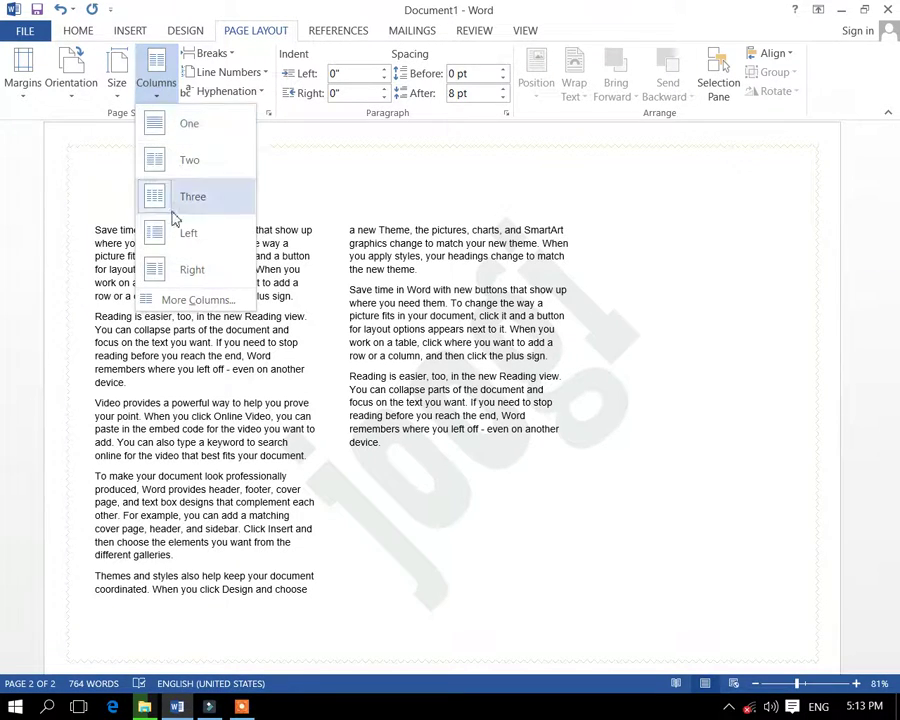
pyautogui.click(184, 250)
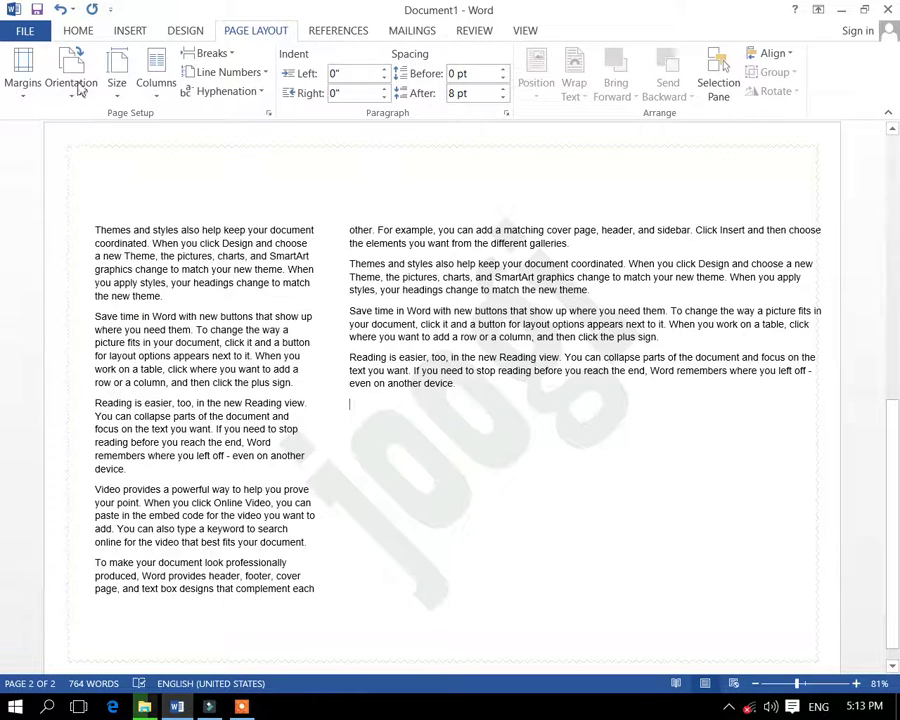
pyautogui.click(160, 90)
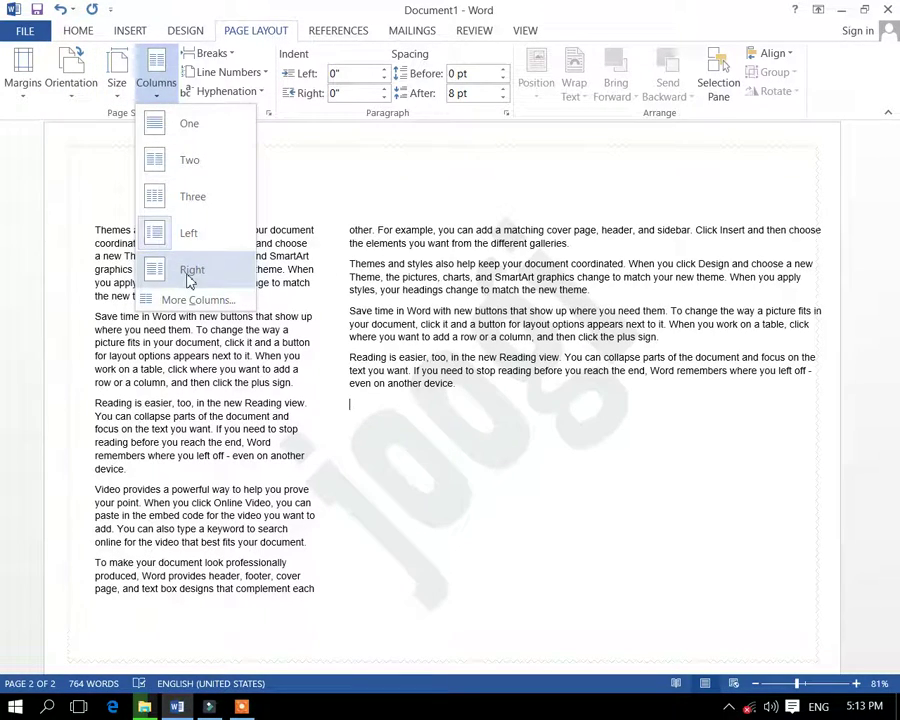
pyautogui.click(190, 275)
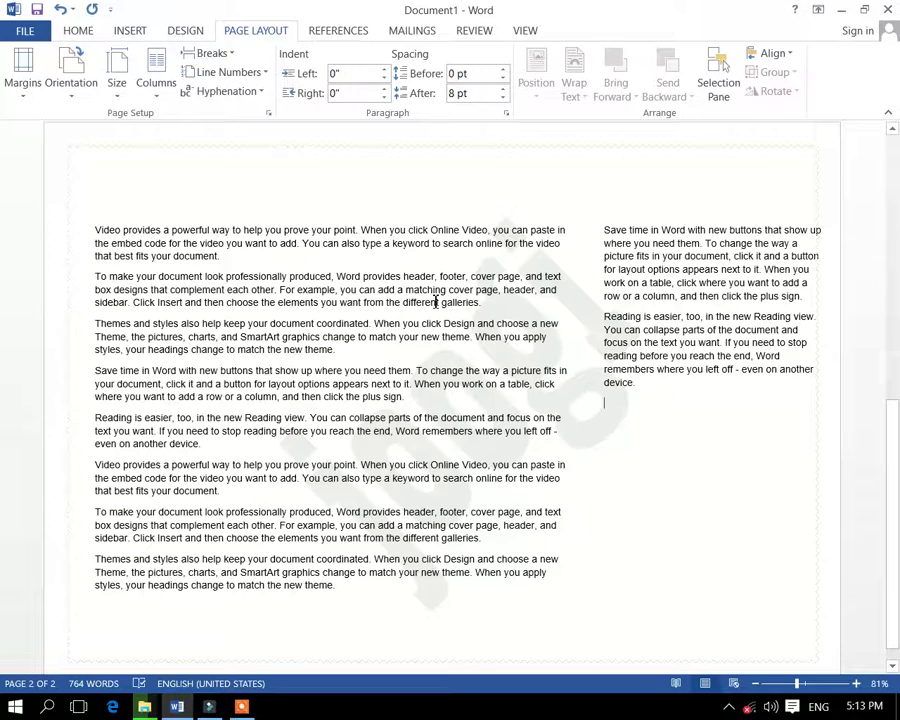
# Set a custom layout of 7 columns with unequal widths for the whole document, and check the first page
pyautogui.click(160, 95)
pyautogui.click(205, 301)
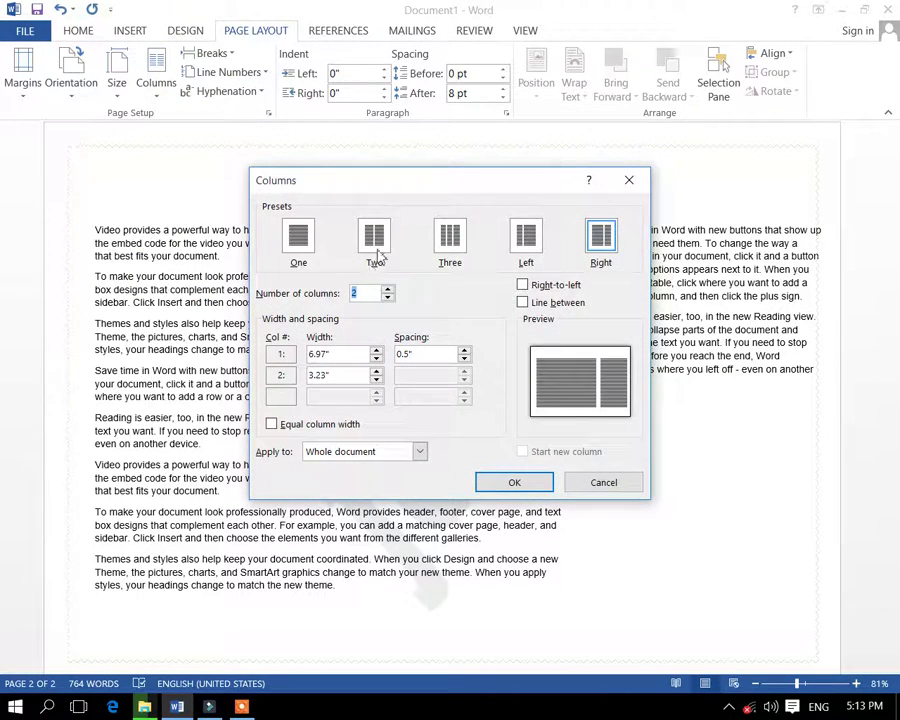
pyautogui.click(388, 290)
pyautogui.click(388, 290)
pyautogui.click(388, 290)
pyautogui.click(388, 290)
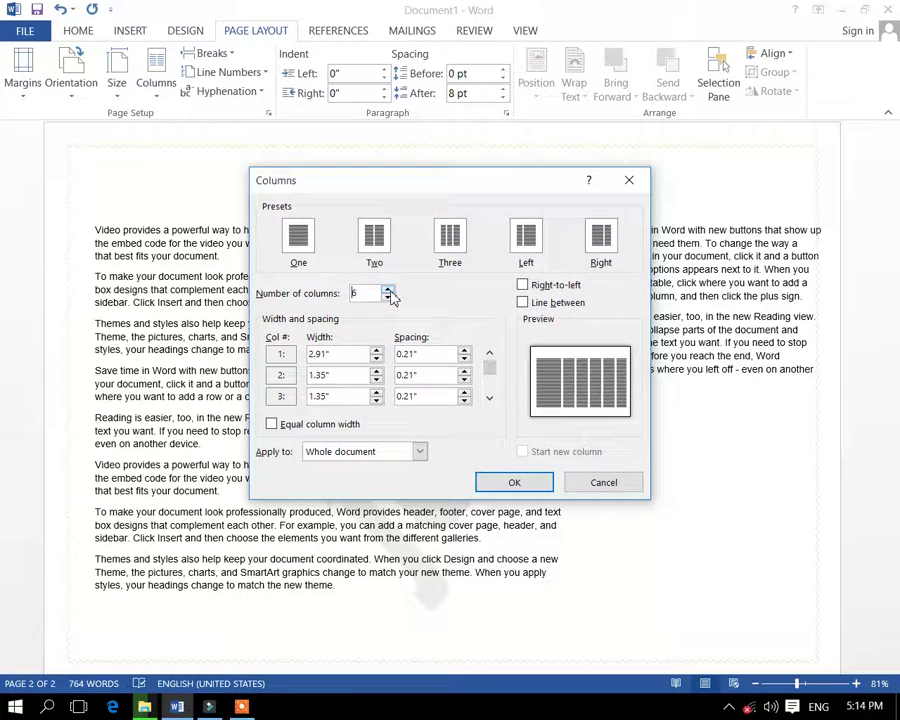
pyautogui.click(388, 290)
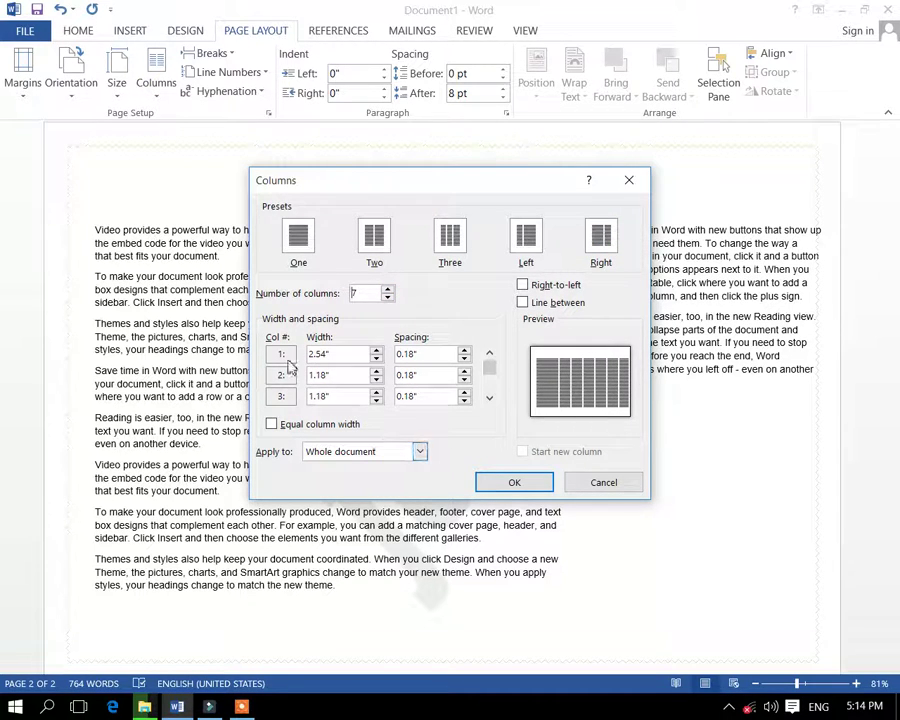
pyautogui.click(419, 452)
pyautogui.click(420, 452)
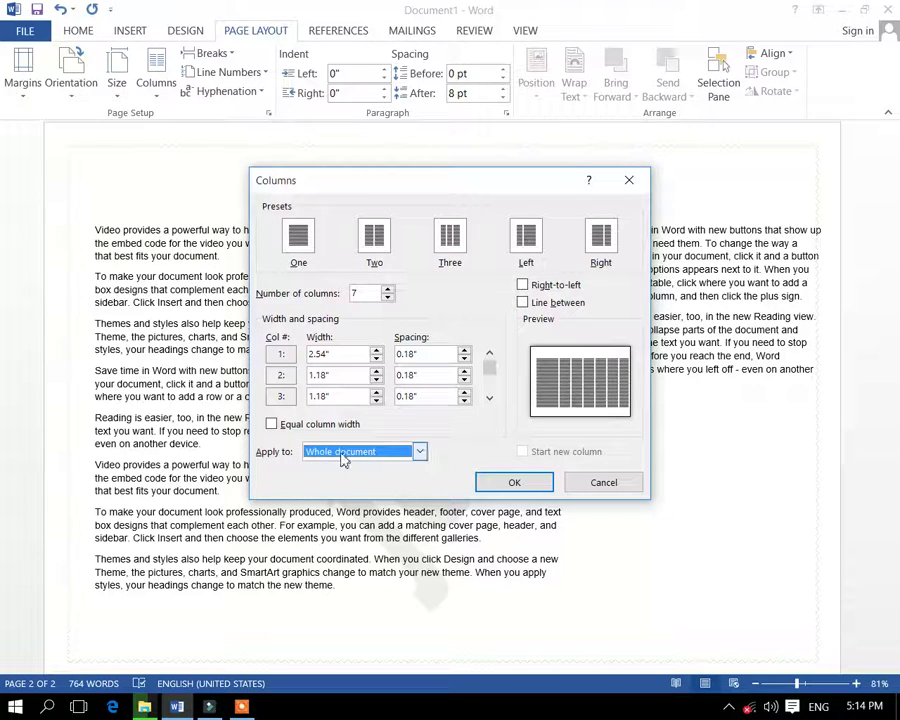
pyautogui.click(514, 484)
pyautogui.scroll(10, 400, 320)
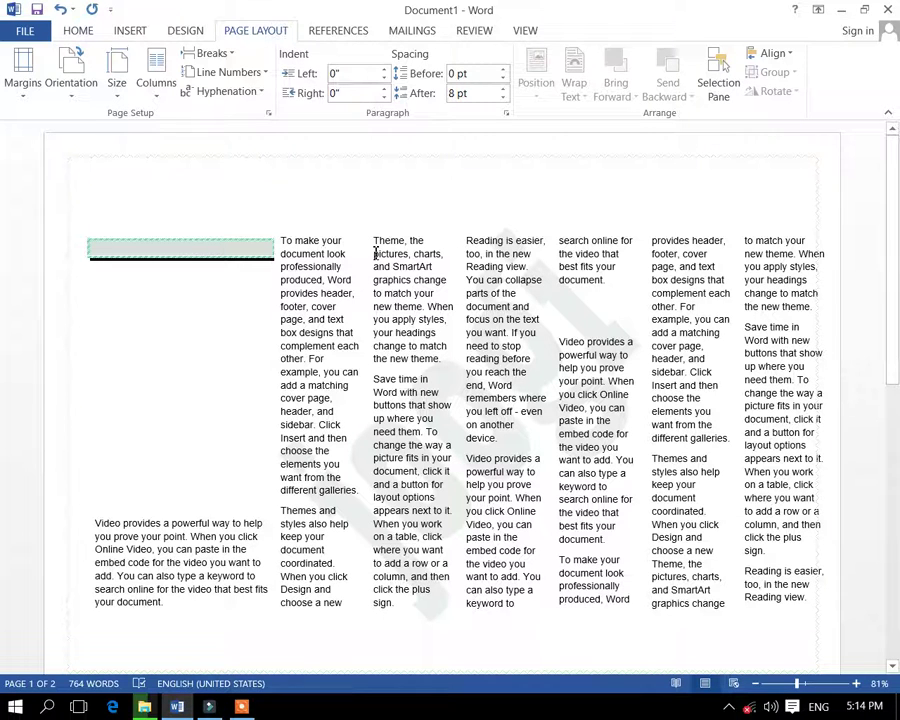
# Review the margin presets without changing them, and minimize the document window to show the desktop
pyautogui.click(27, 96)
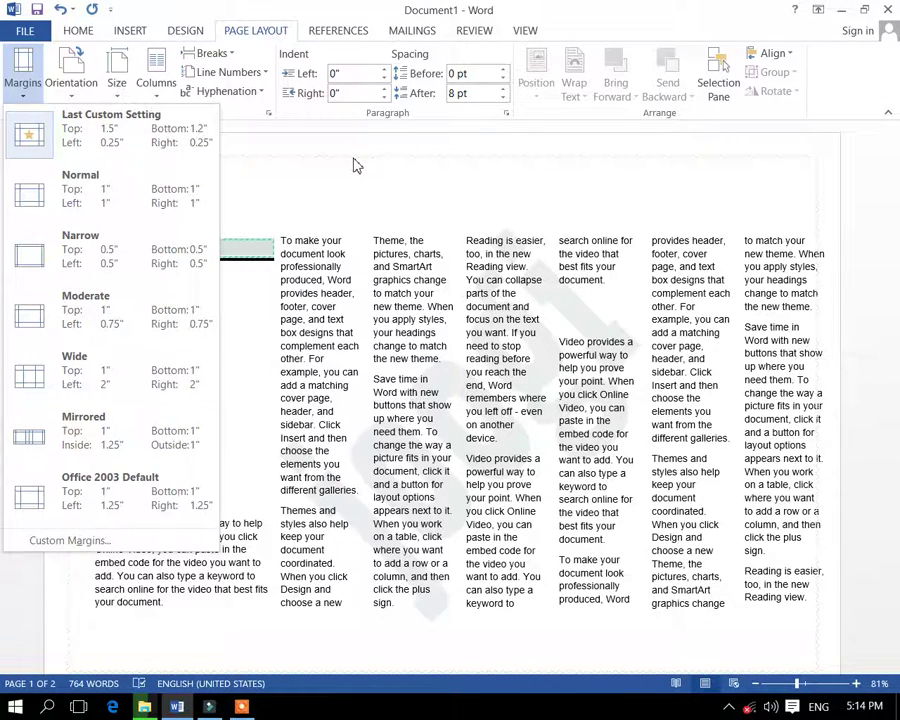
pyautogui.click(478, 190)
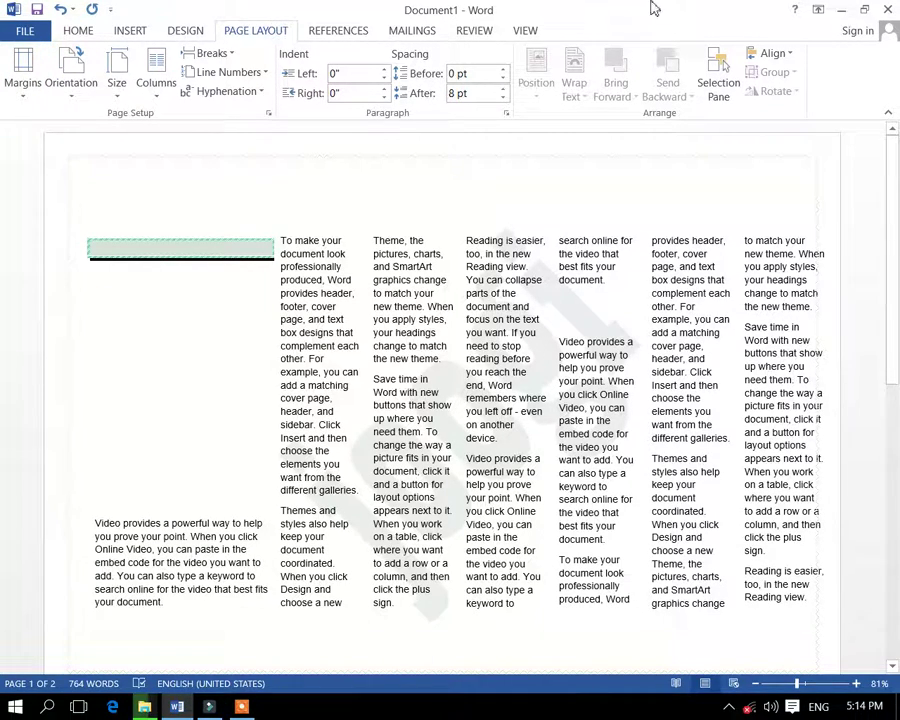
pyautogui.click(842, 10)
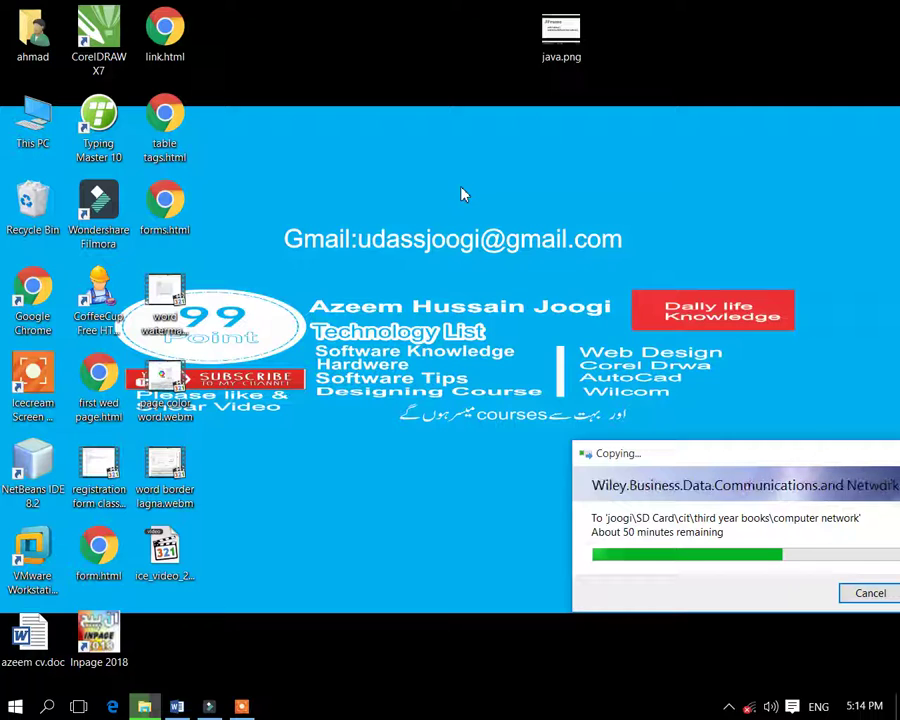